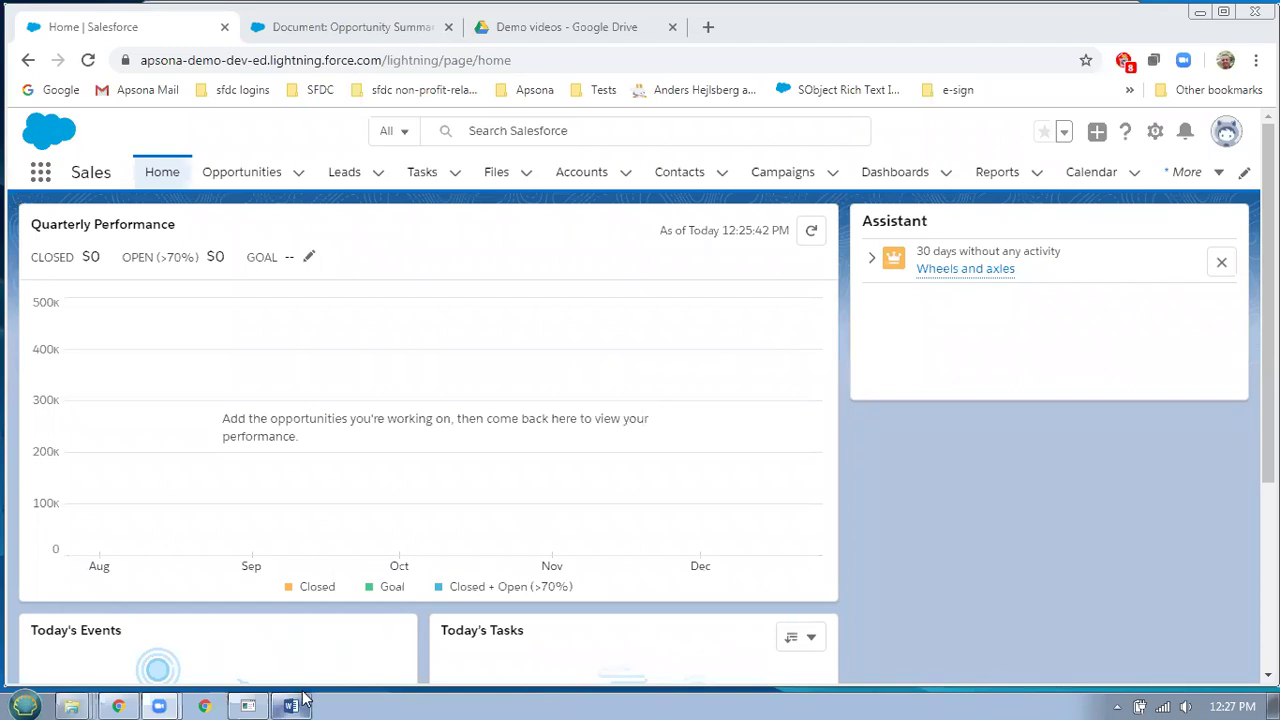
Switch to the merged opportunity document in Word and examine its title, company name, location, opportunity name, value and close date
mouse_move(305, 700)
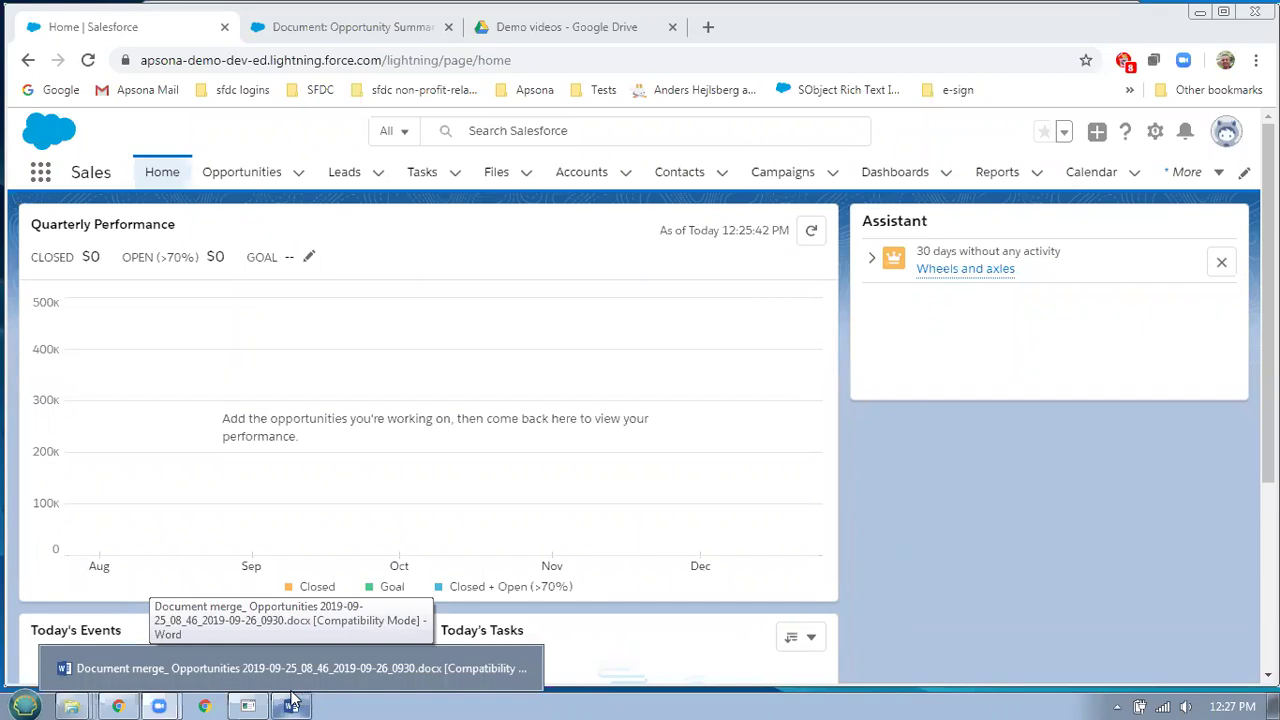
click(293, 703)
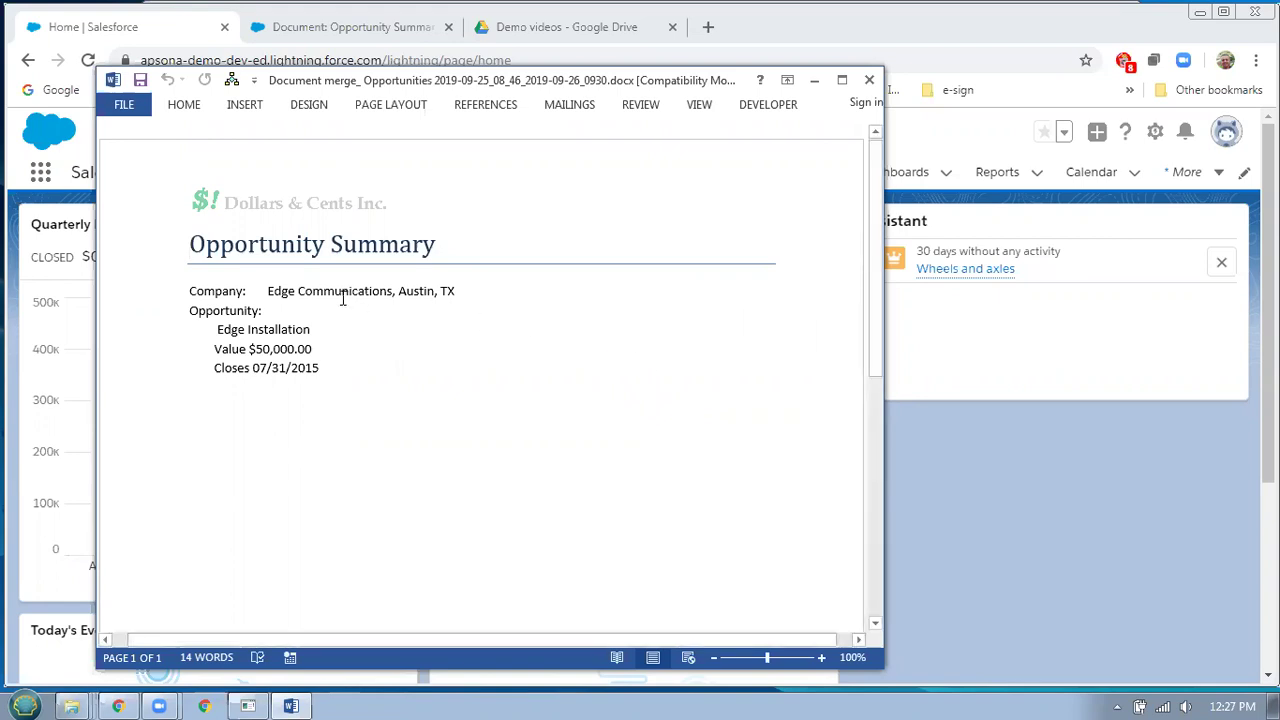
drag(266, 291, 386, 300)
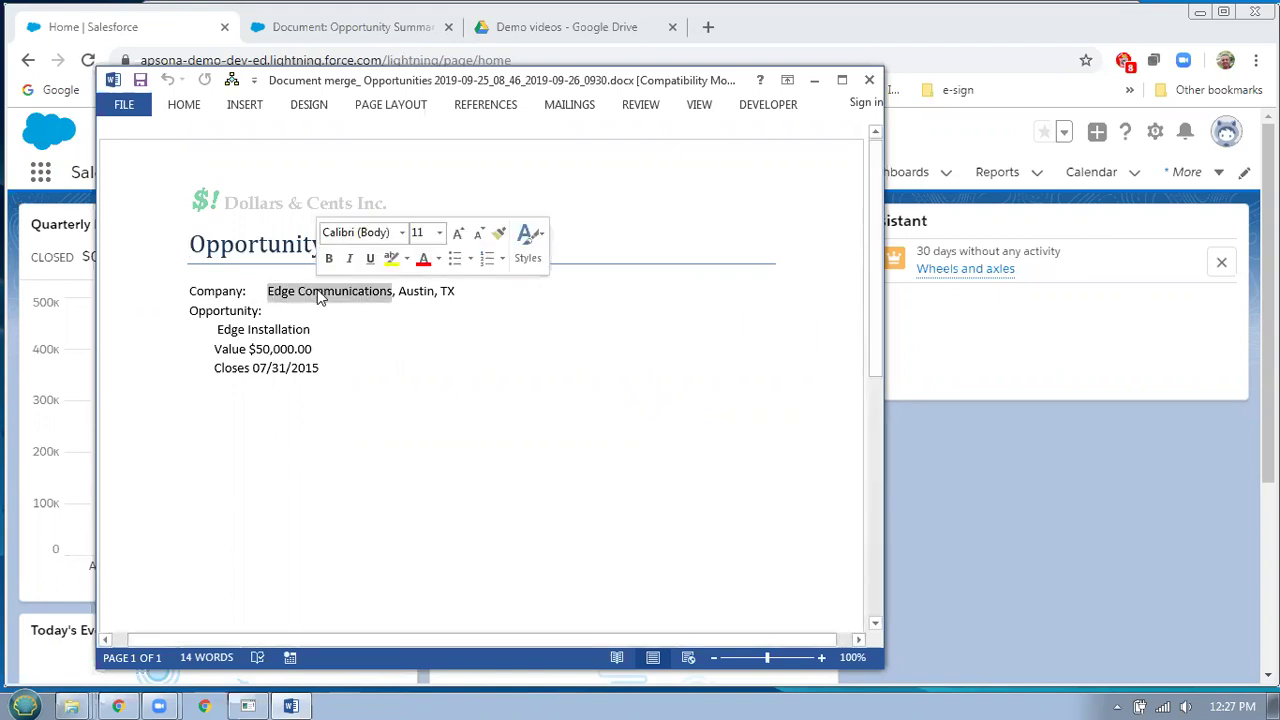
click(405, 293)
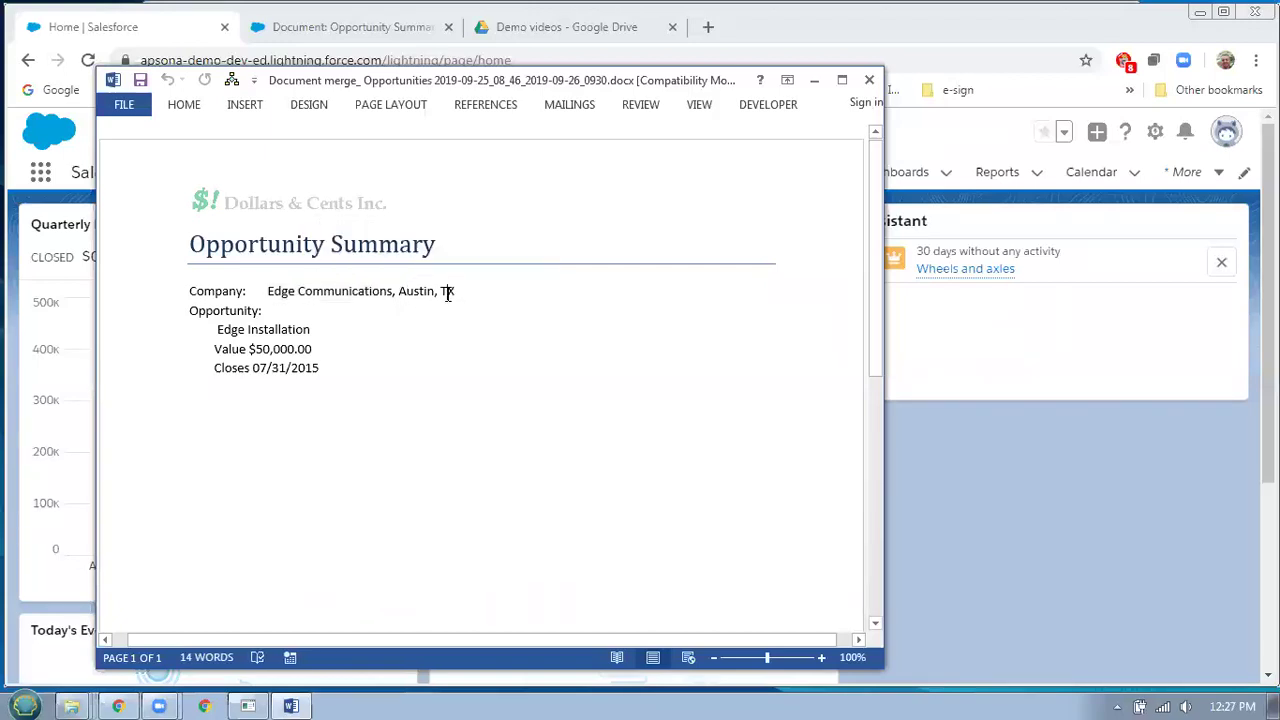
click(448, 293)
drag(217, 330, 310, 330)
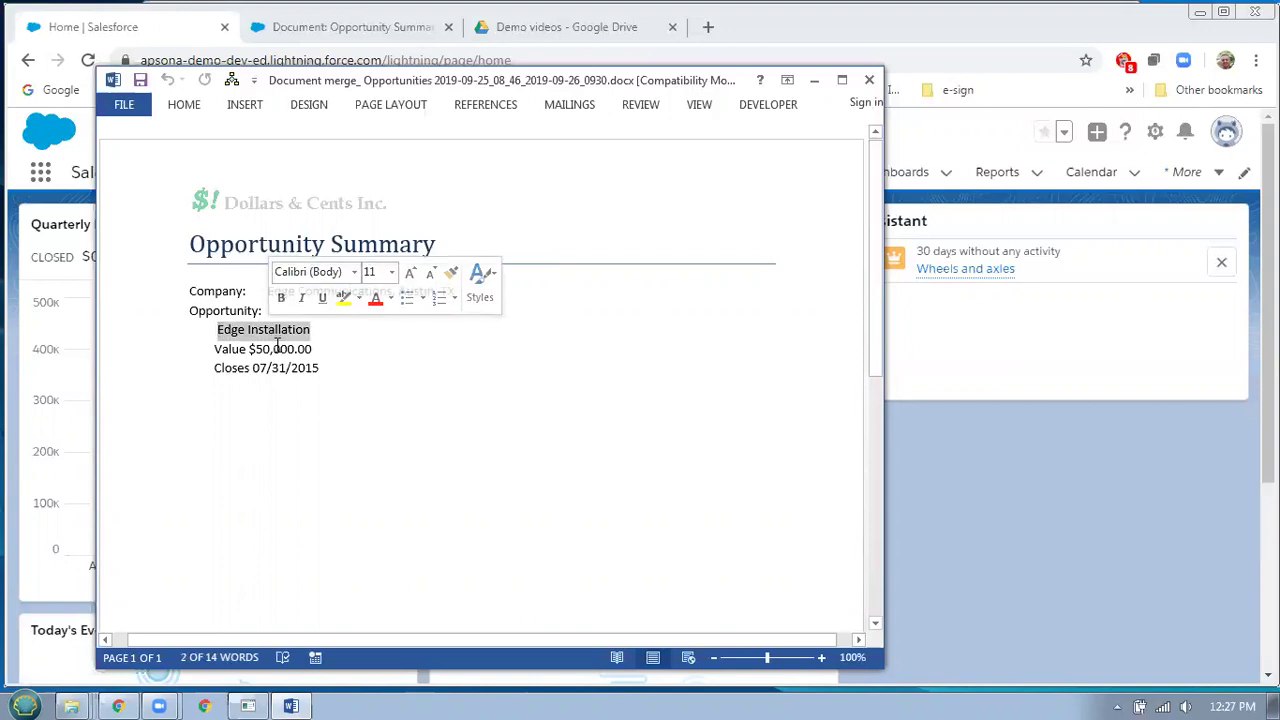
click(276, 347)
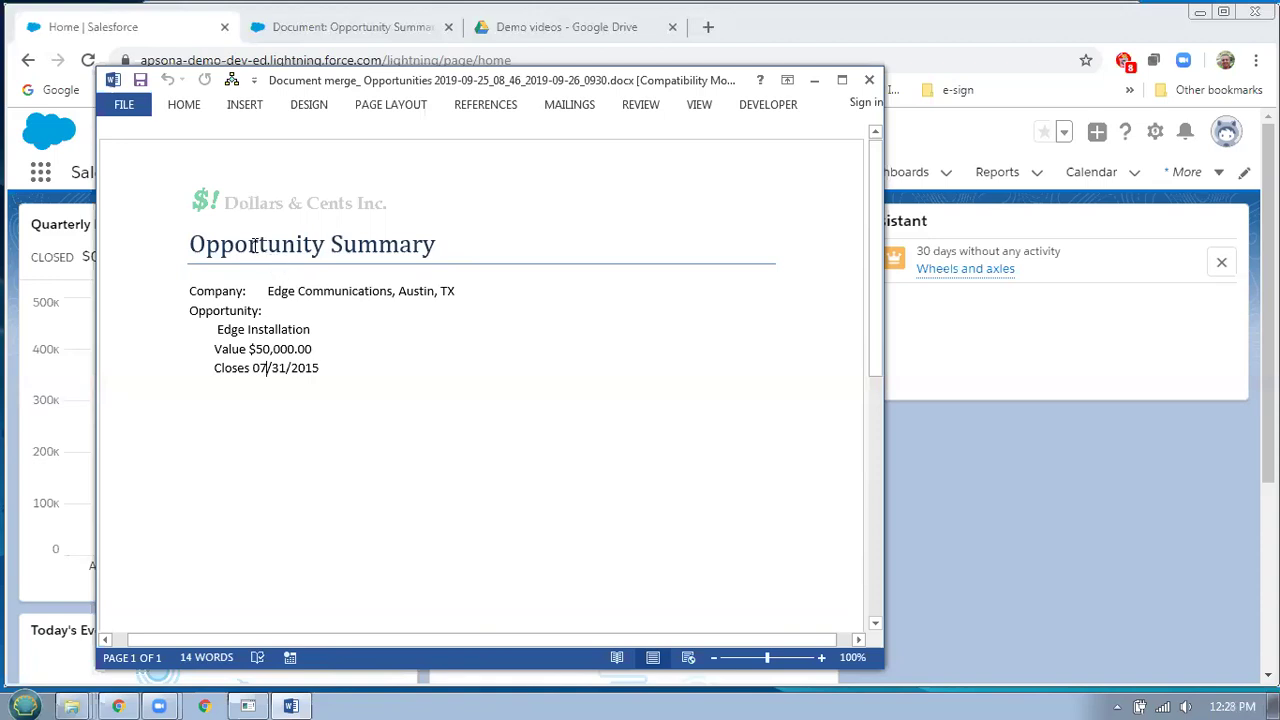
drag(253, 245, 314, 245)
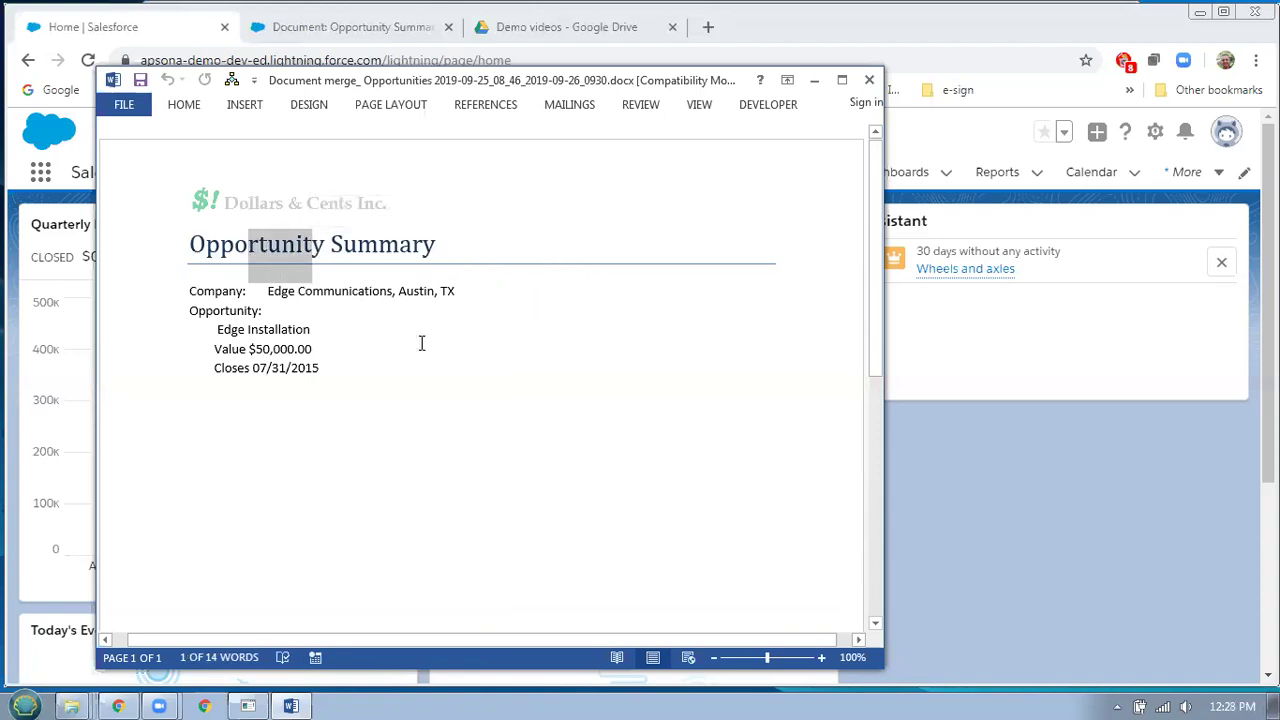
click(275, 336)
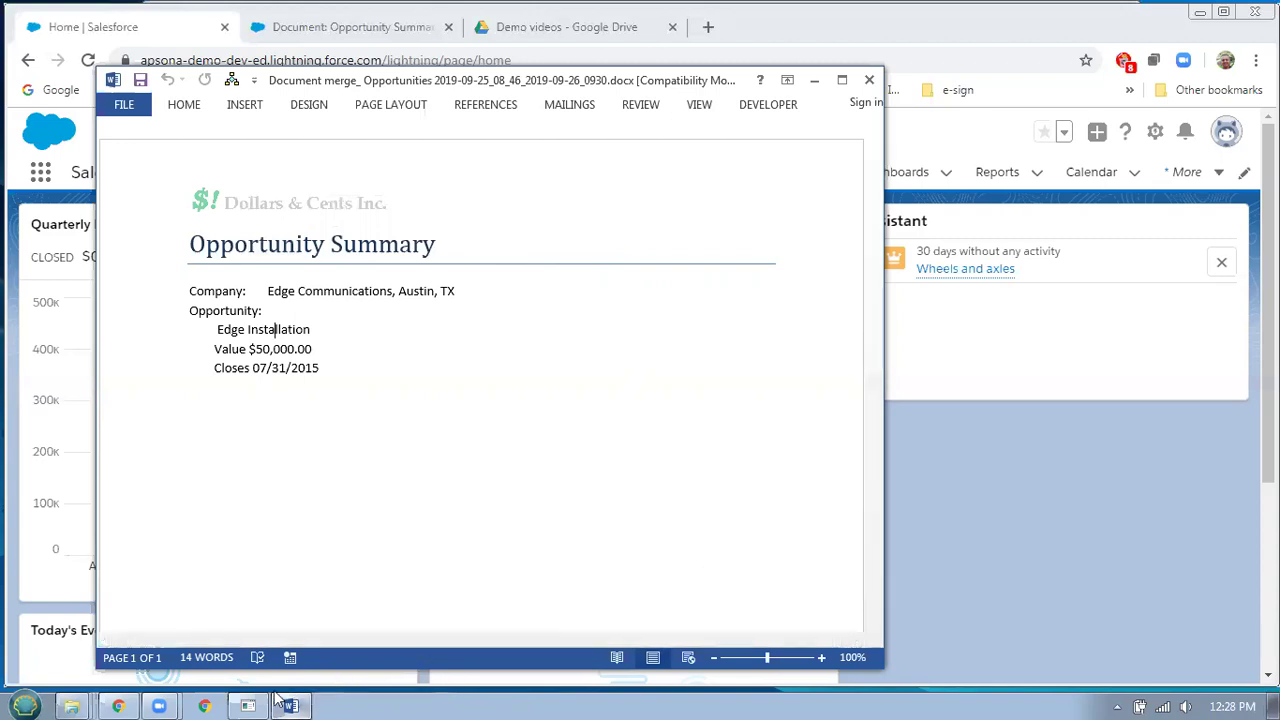
Switch to Chrome, open Apsona from the Salesforce home page and show its list of documents
mouse_move(122, 698)
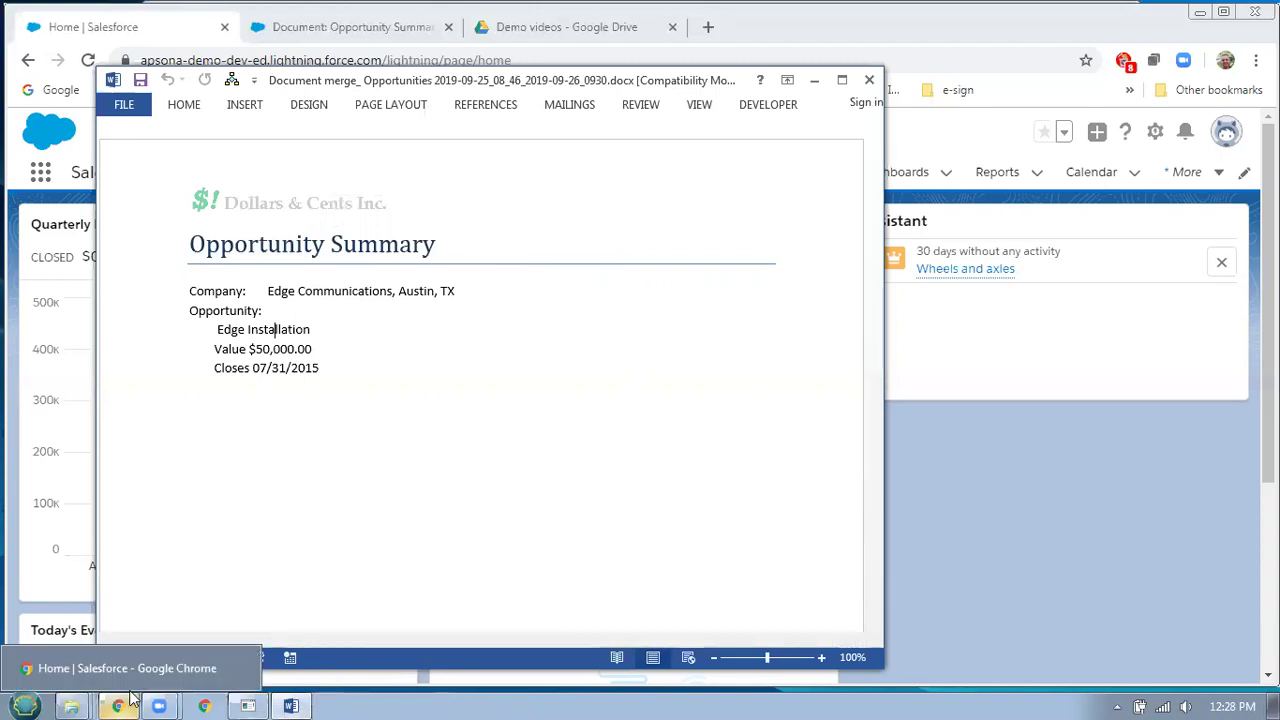
click(124, 700)
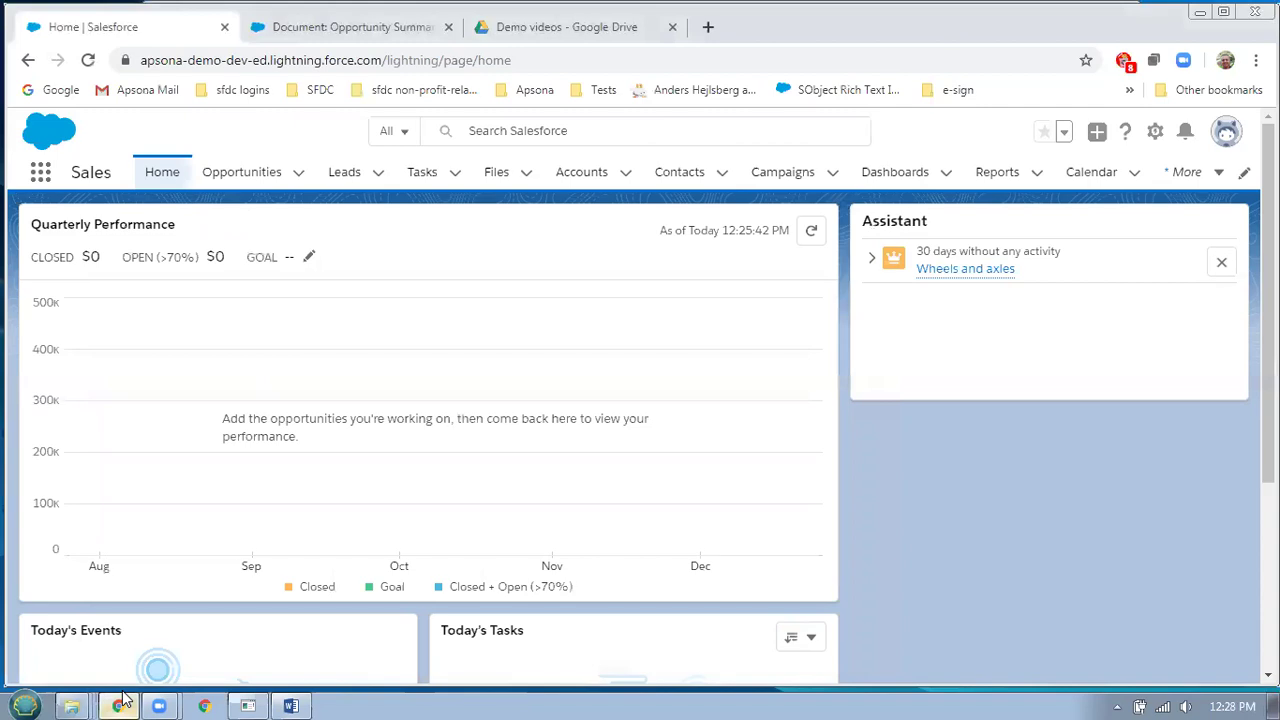
click(1188, 175)
click(1168, 212)
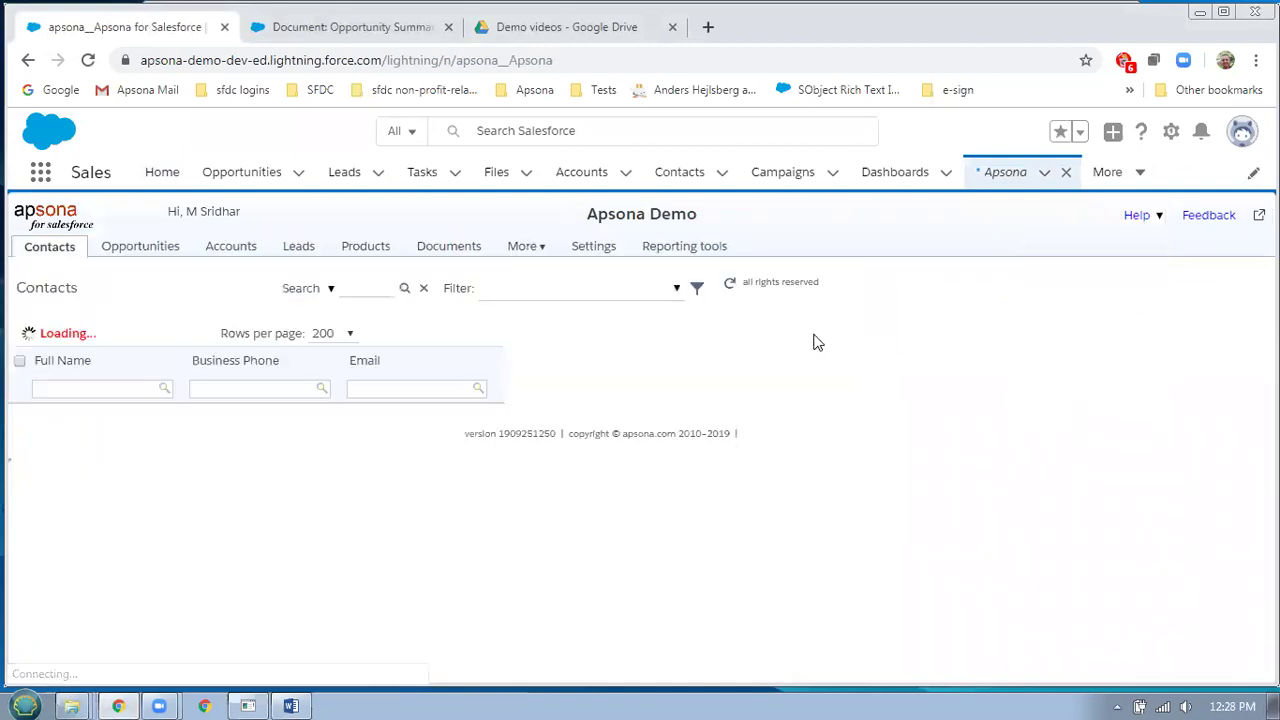
click(447, 252)
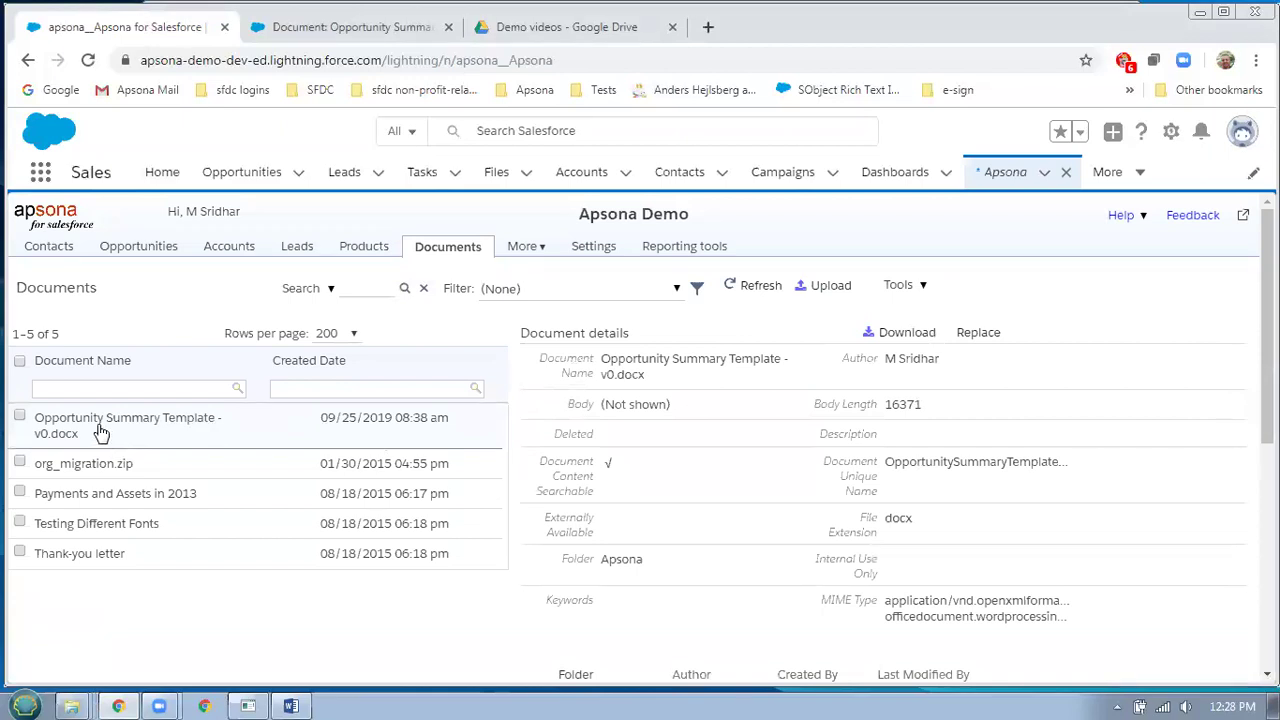
Download Opportunity Summary Template - v0.docx, open it in Word with editing enabled, and arrange it beside the merged document
click(905, 334)
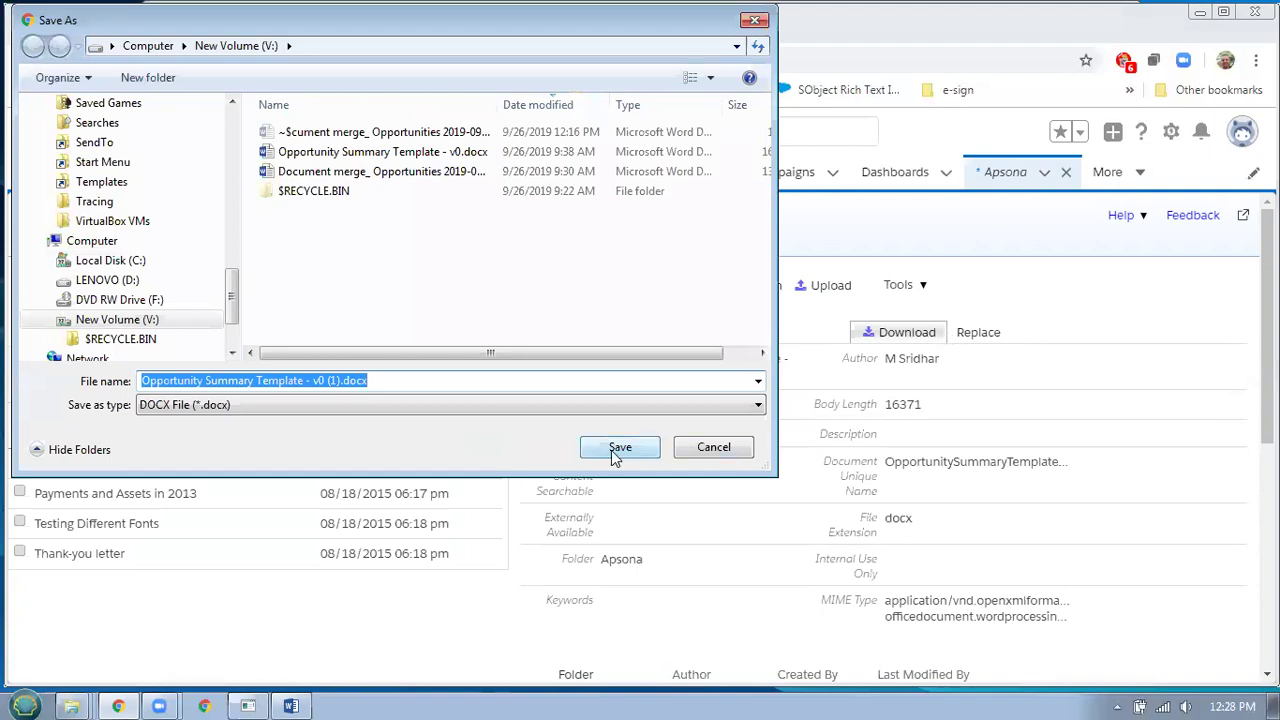
click(612, 447)
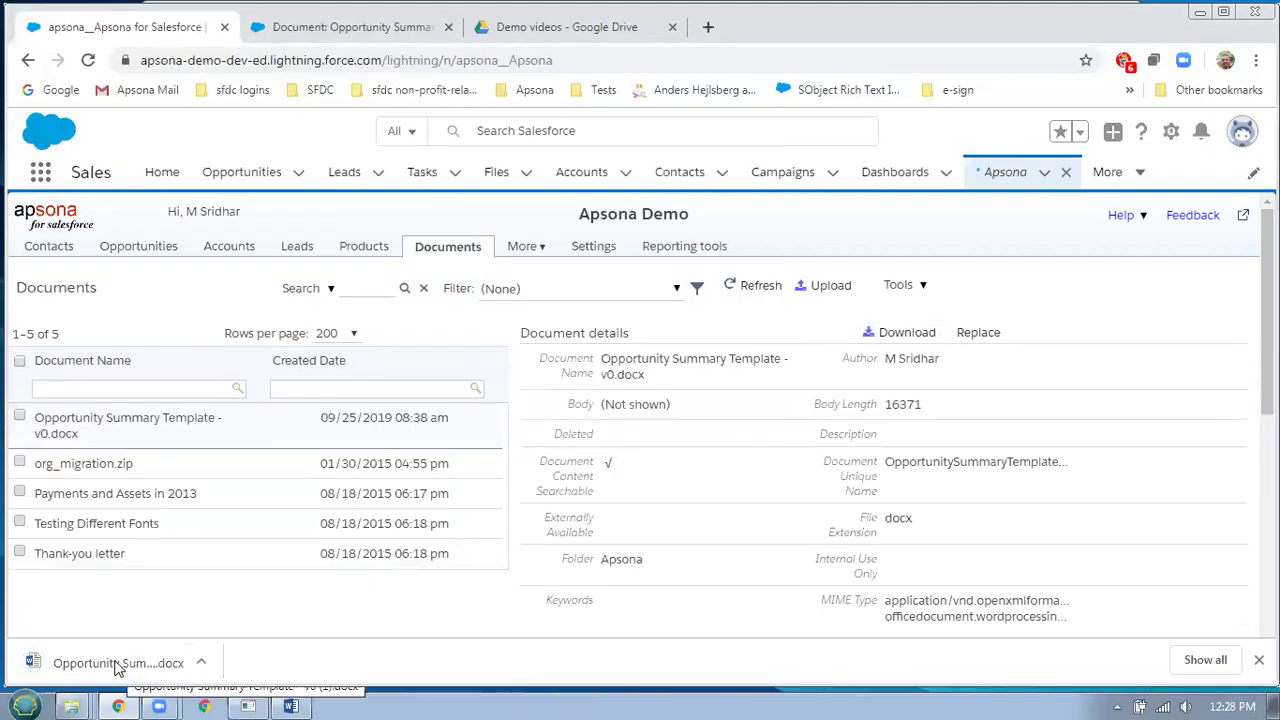
click(115, 667)
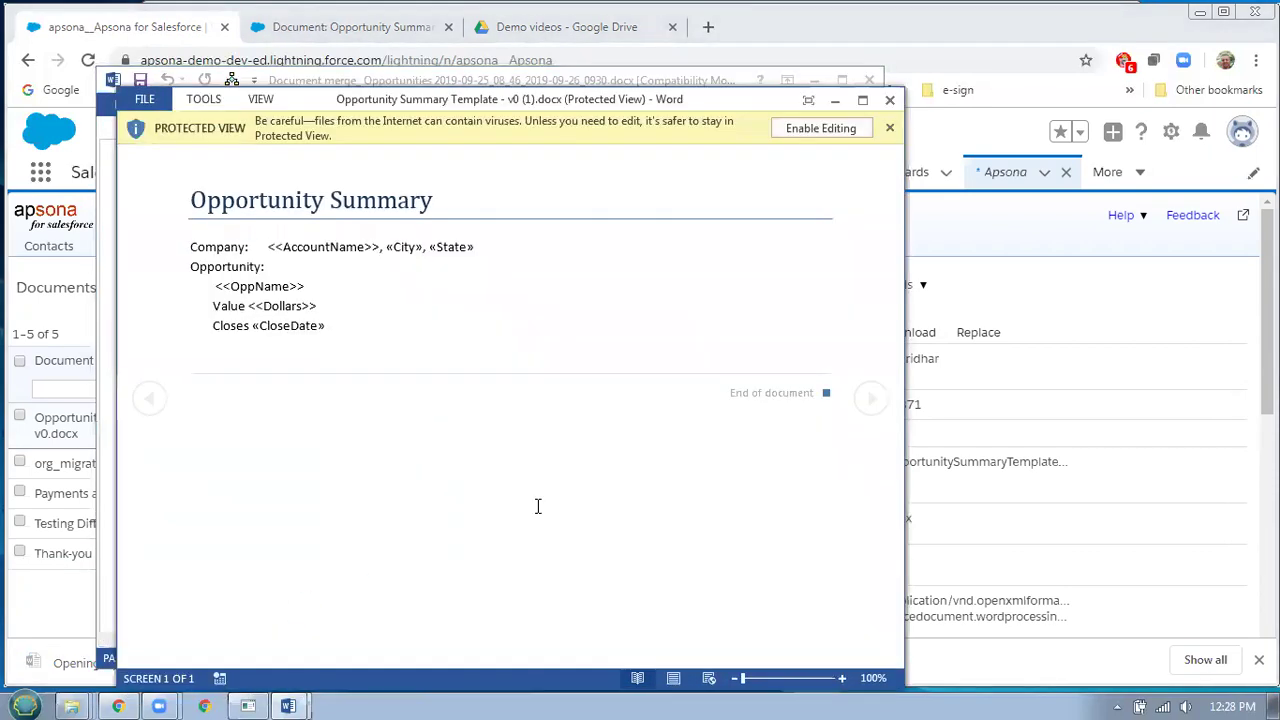
click(829, 129)
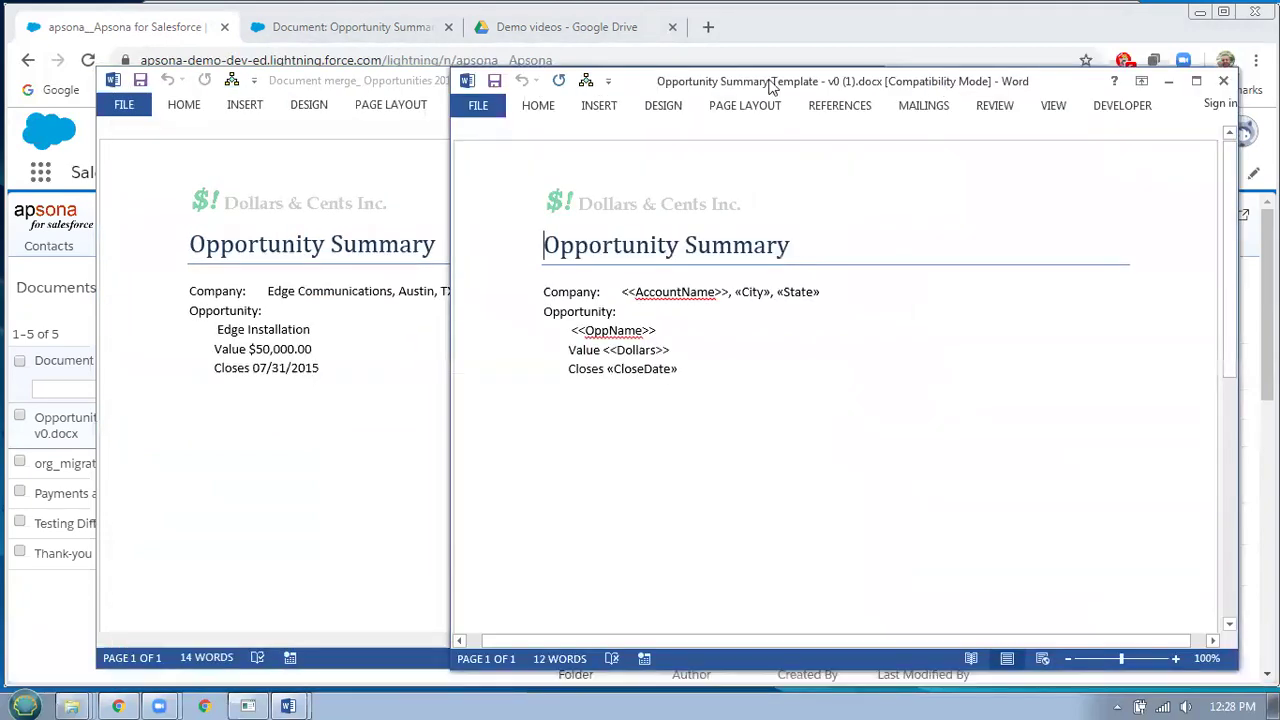
drag(401, 82, 332, 90)
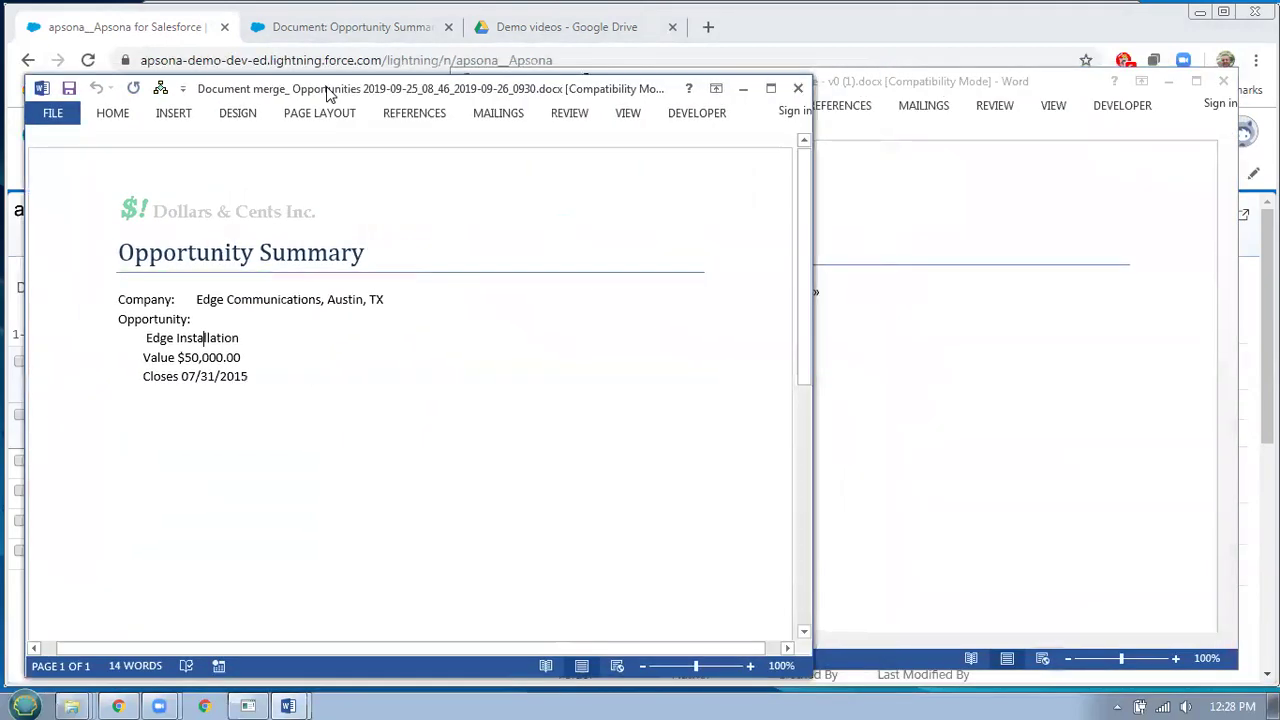
click(895, 88)
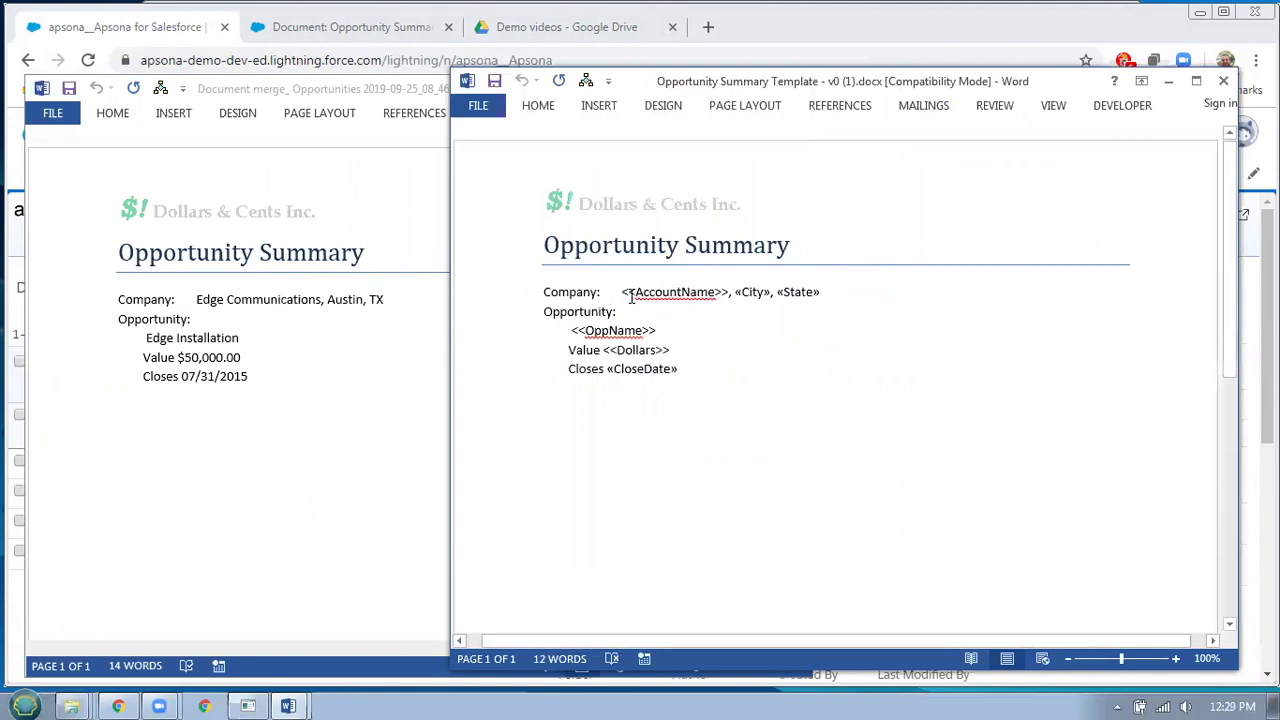
Examine the <<AccountName>> placeholder on the template's Company line
drag(621, 291, 716, 292)
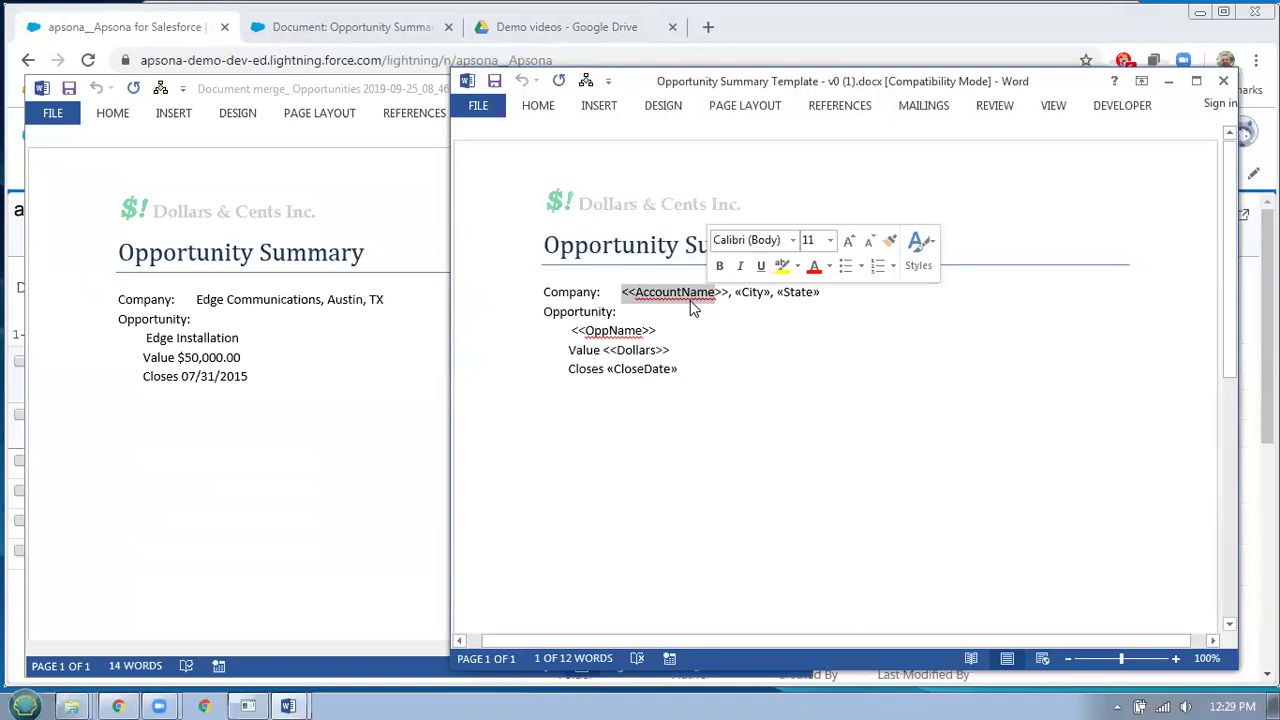
click(677, 298)
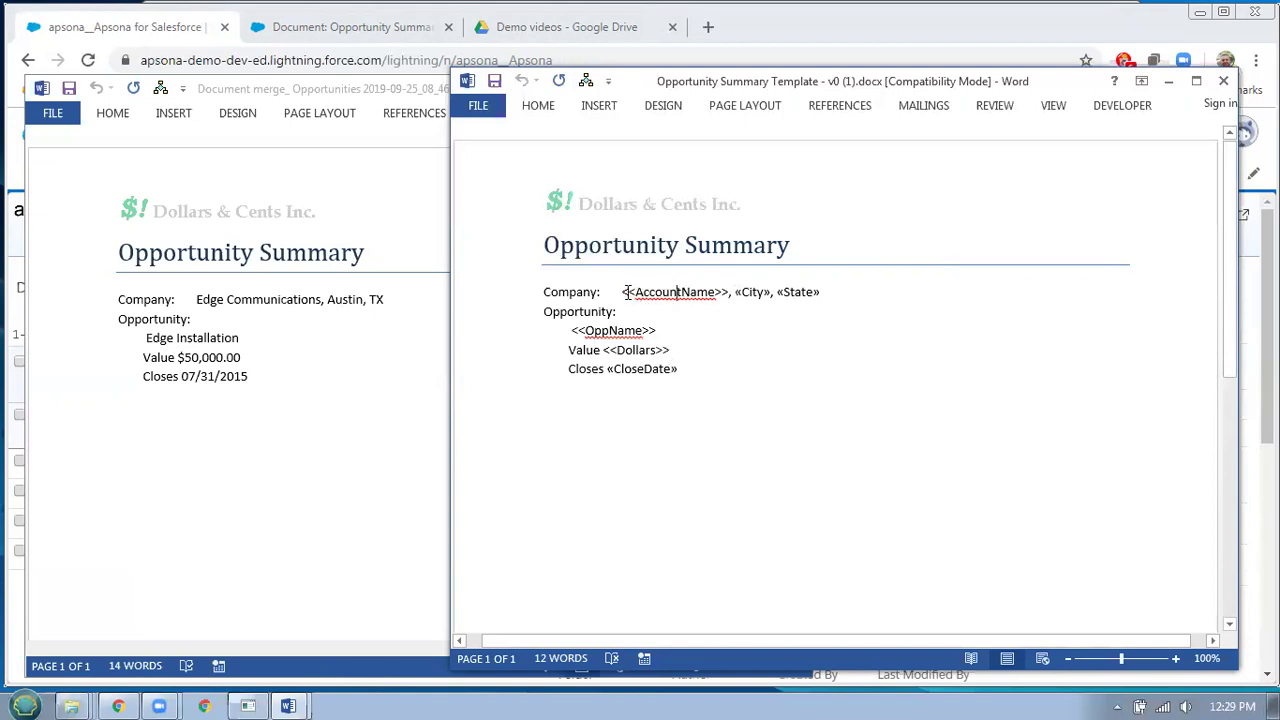
drag(623, 292, 718, 292)
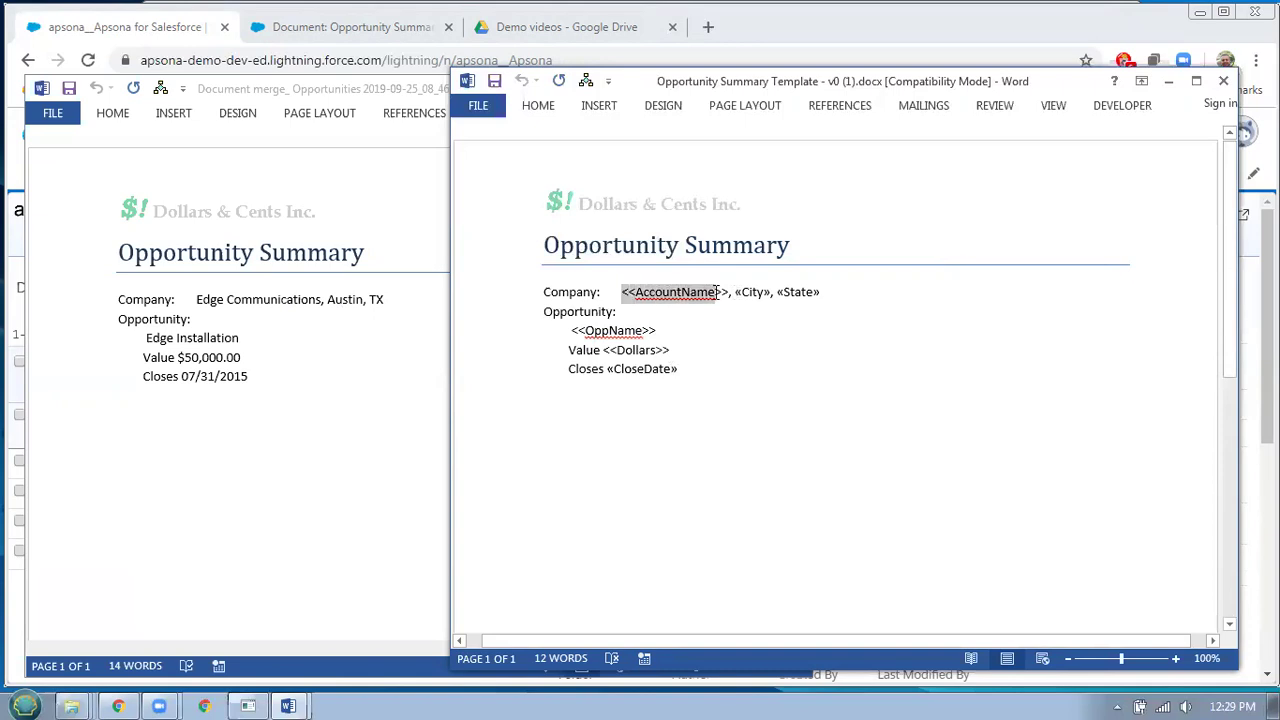
click(730, 292)
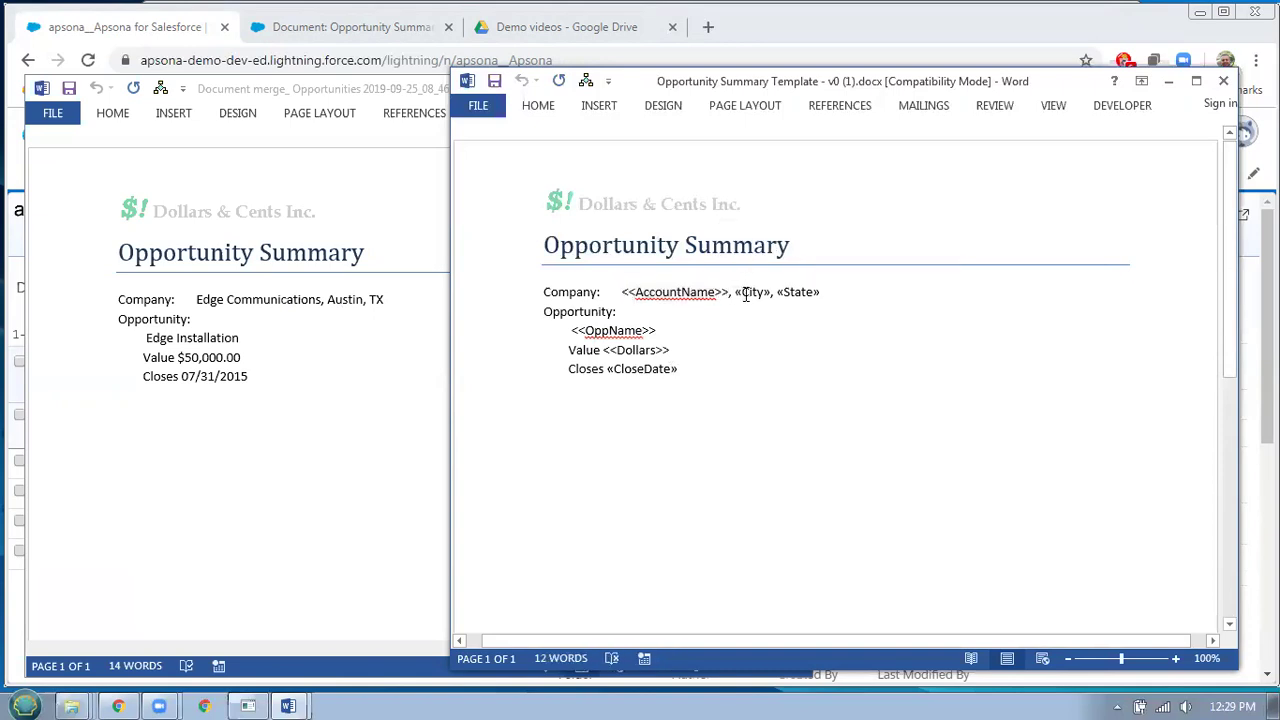
Inspect the field properties of the template's City merge field and leave them without changes
click(752, 292)
right_click(752, 292)
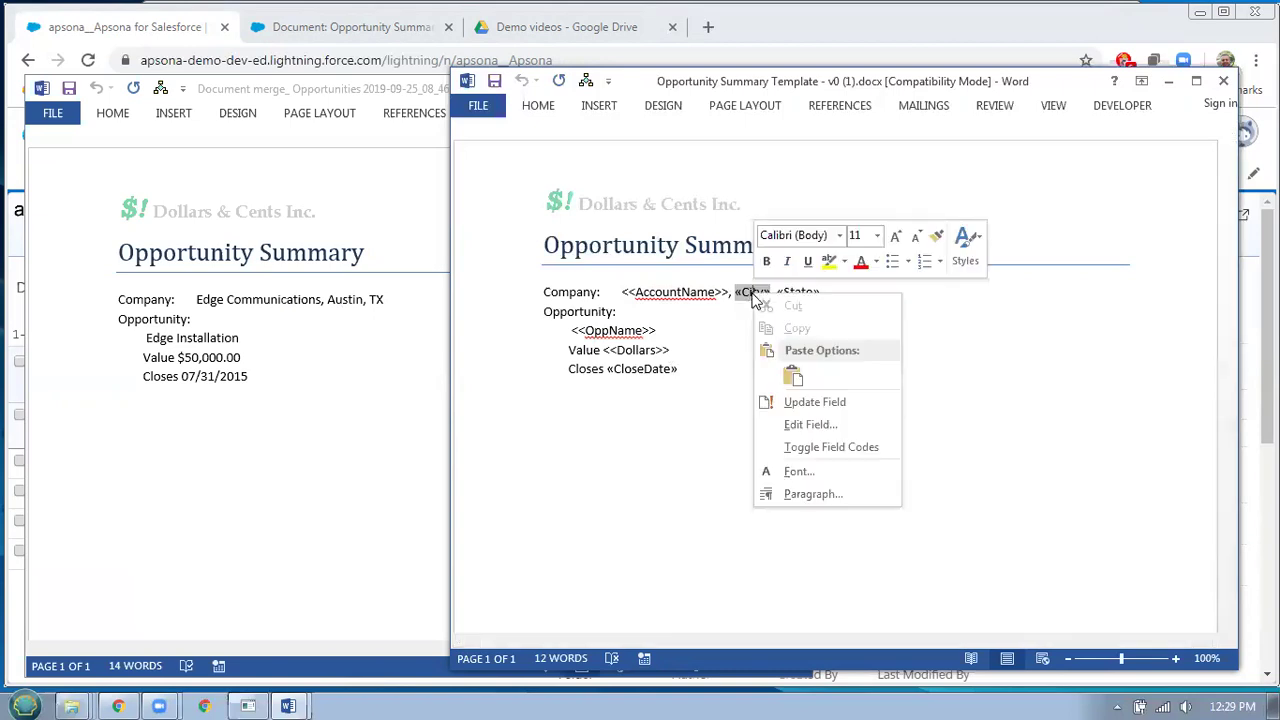
click(815, 425)
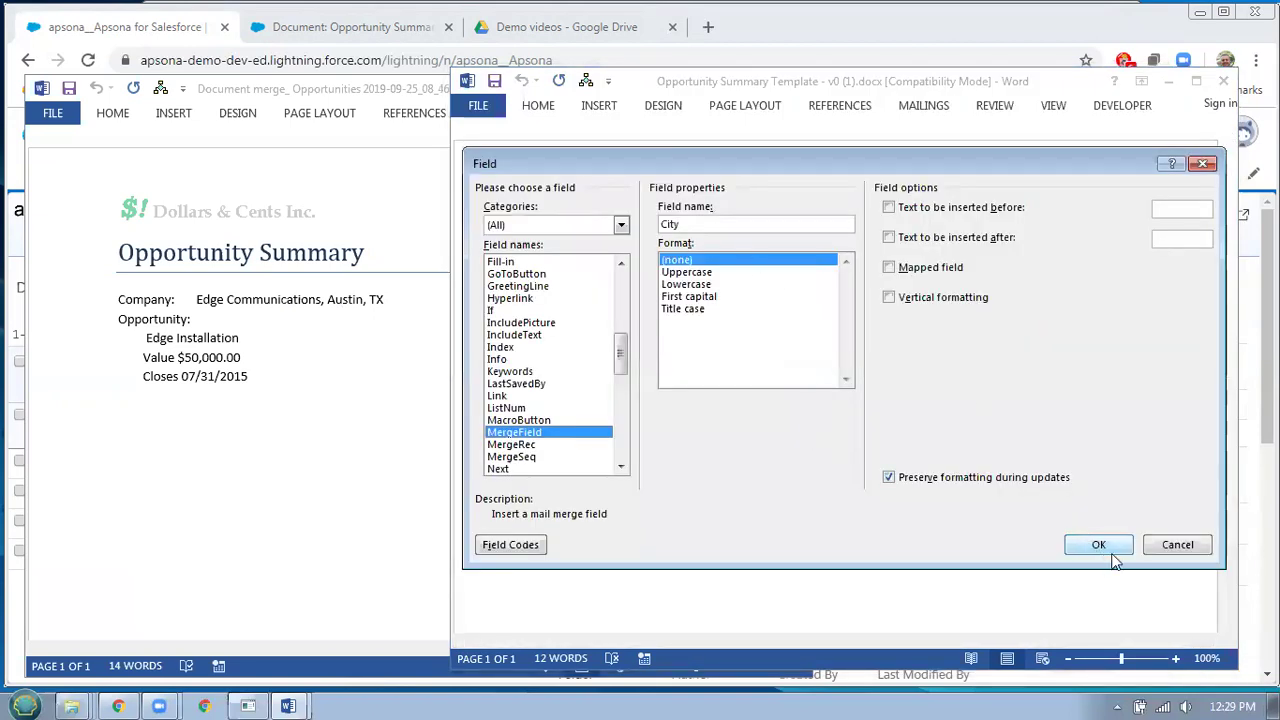
click(1178, 545)
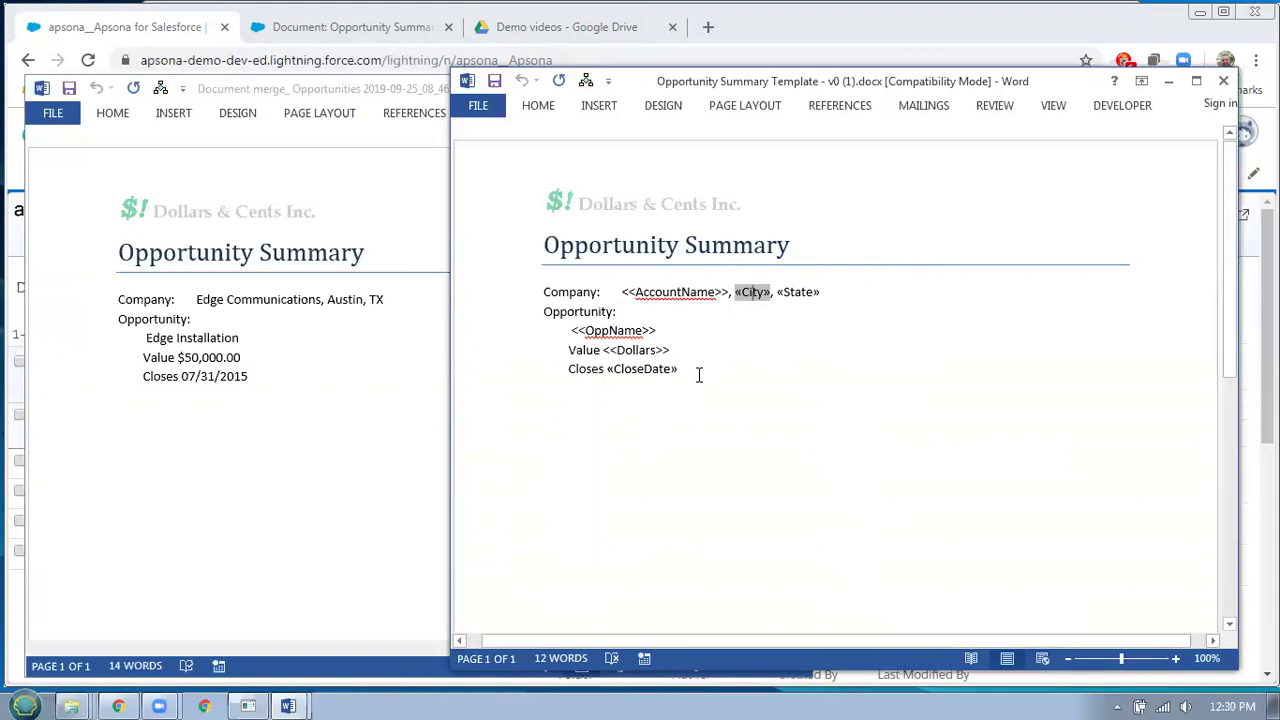
Examine the OppName, CloseDate, AccountName, City and State placeholders in the template
click(633, 330)
click(643, 369)
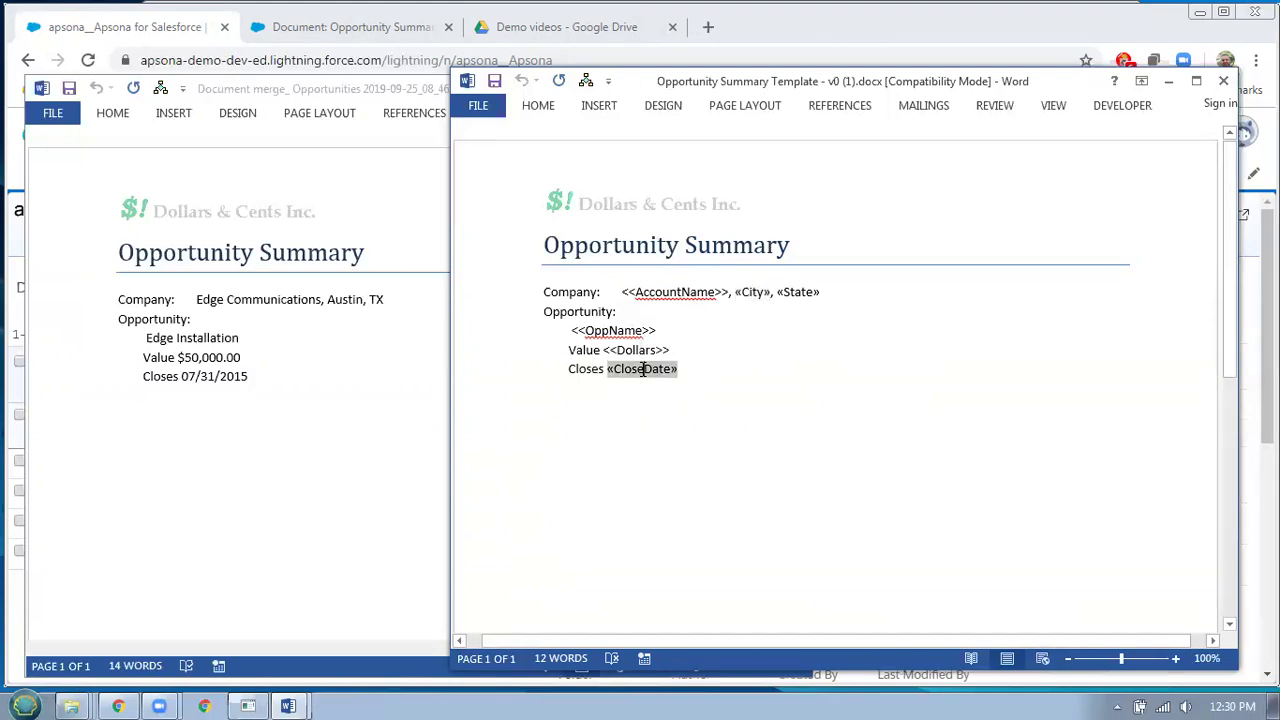
click(676, 292)
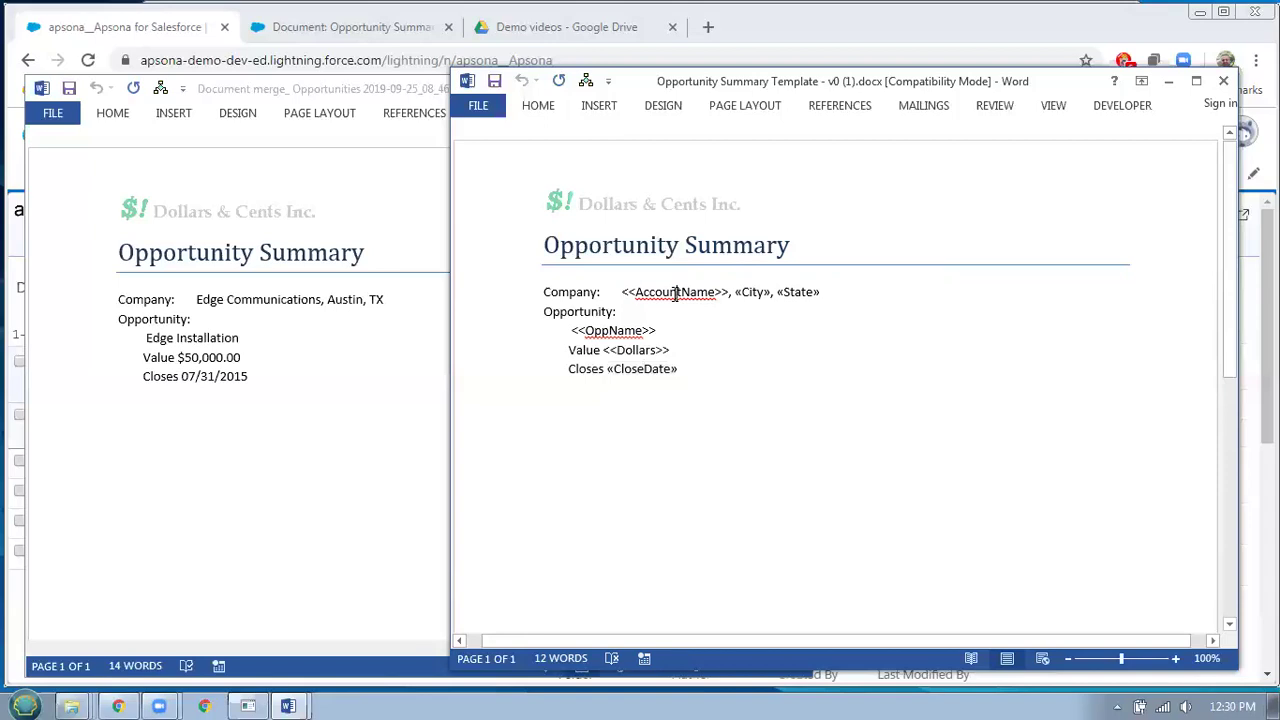
click(754, 292)
click(796, 294)
Switch back to Apsona in Chrome and start a new opportunity report named "Doc gen sample 1"
key(alt+Tab)
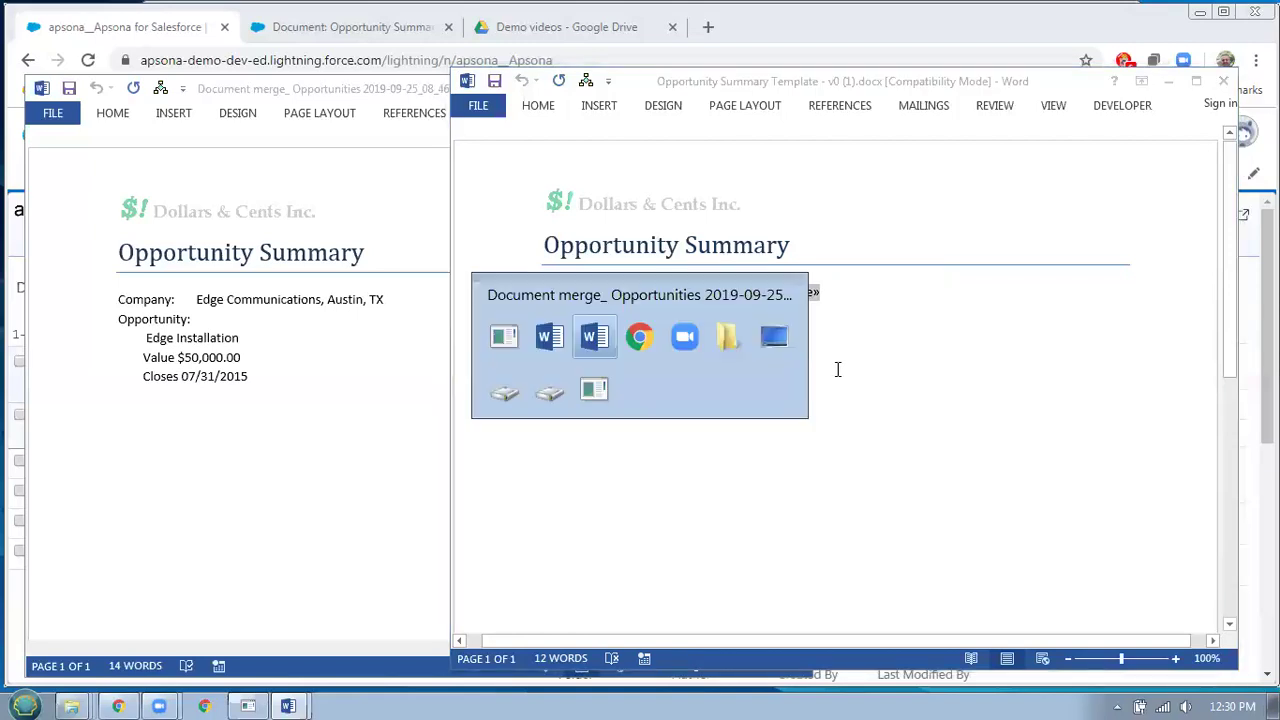
key(alt+Tab)
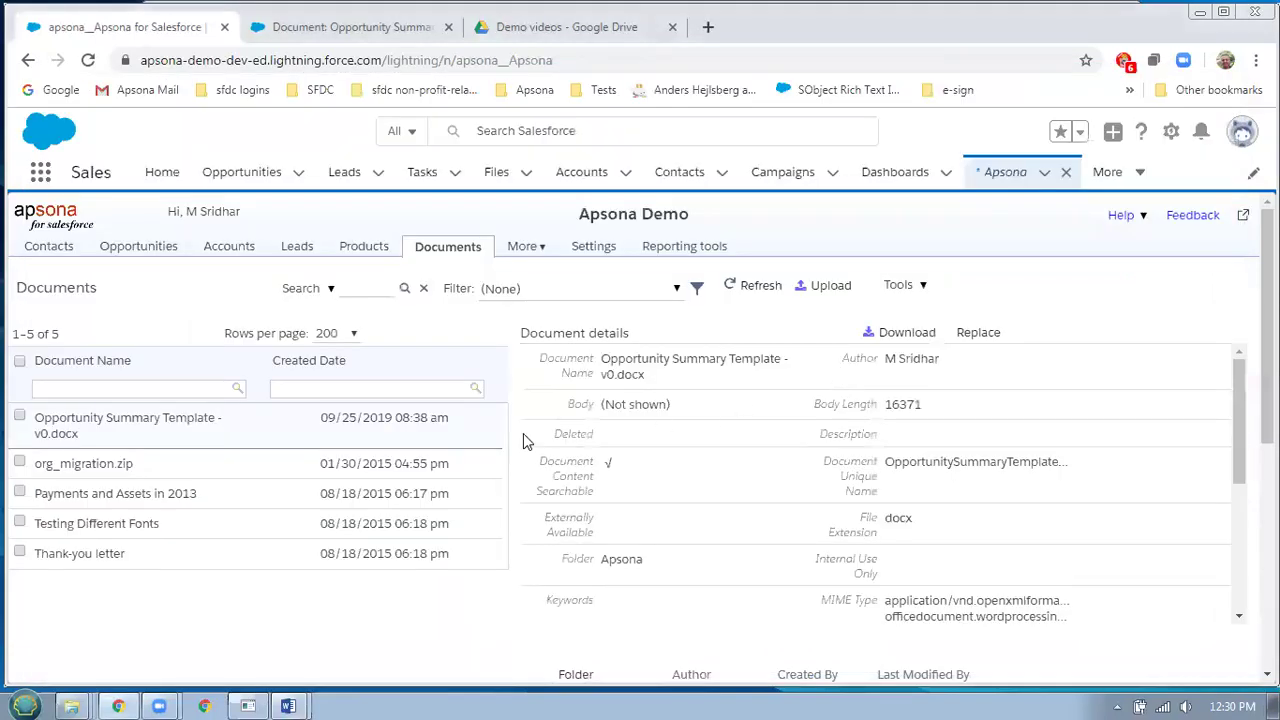
mouse_move(152, 249)
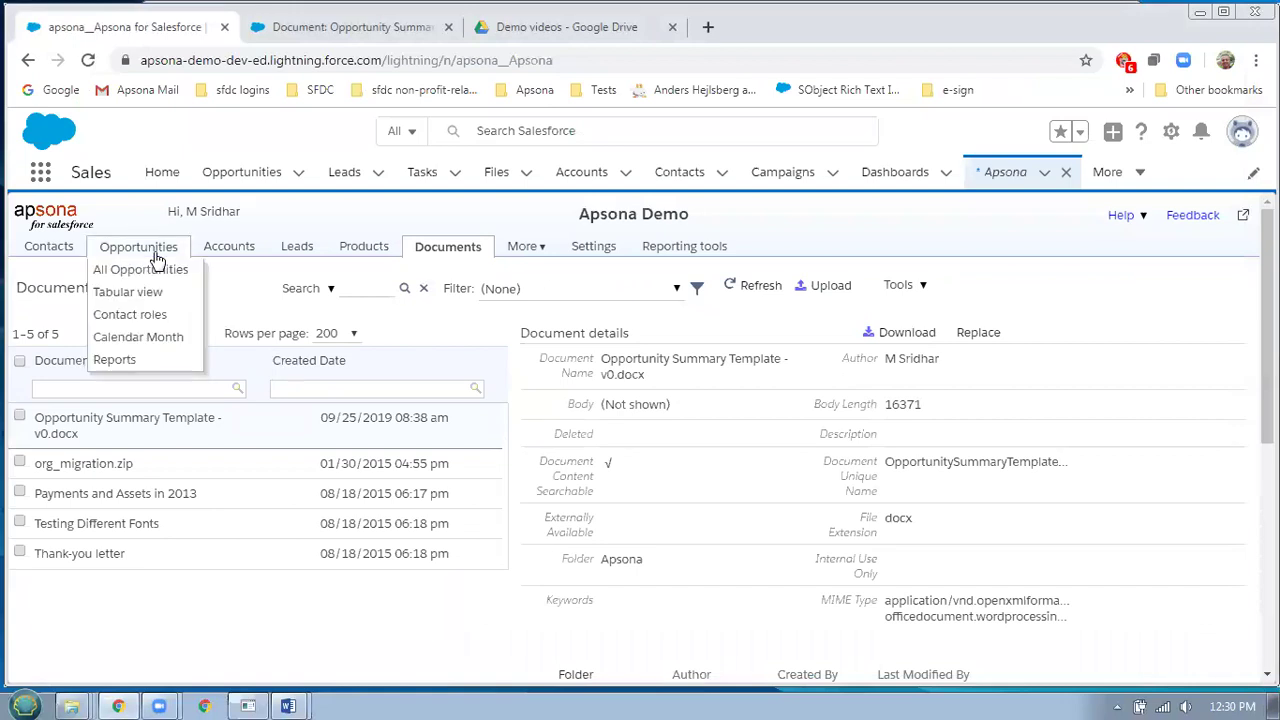
click(177, 364)
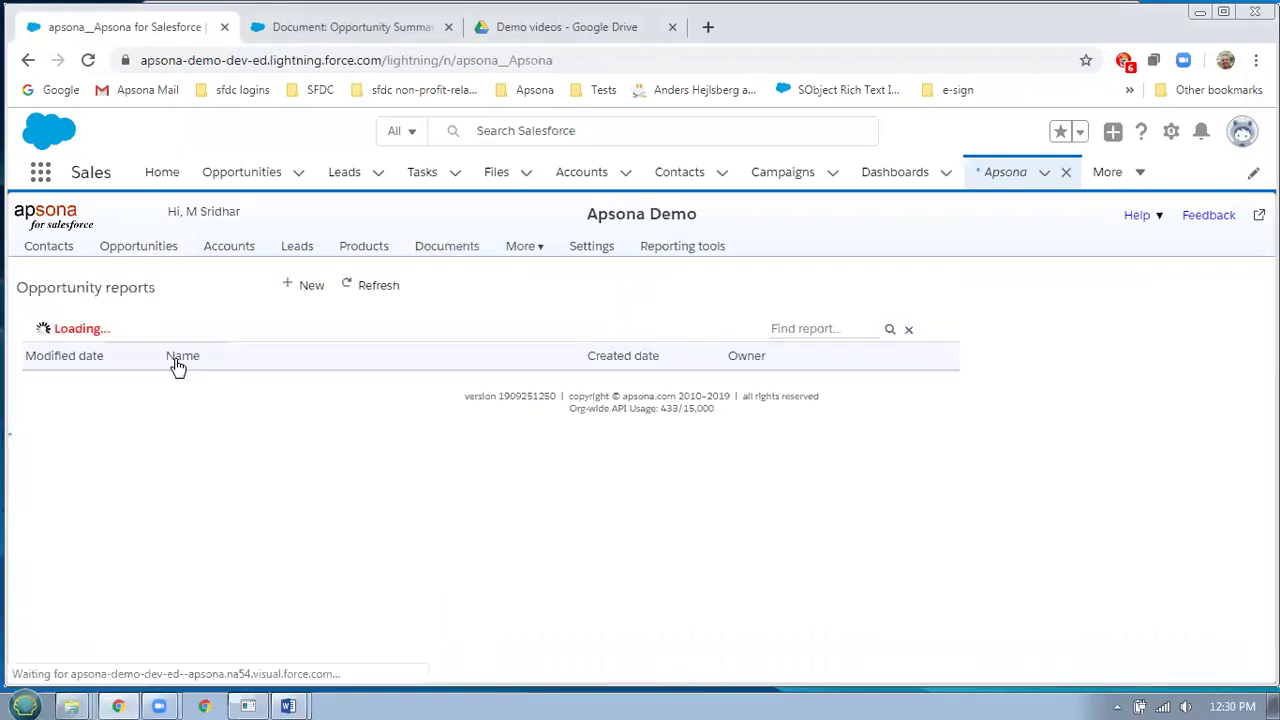
click(310, 290)
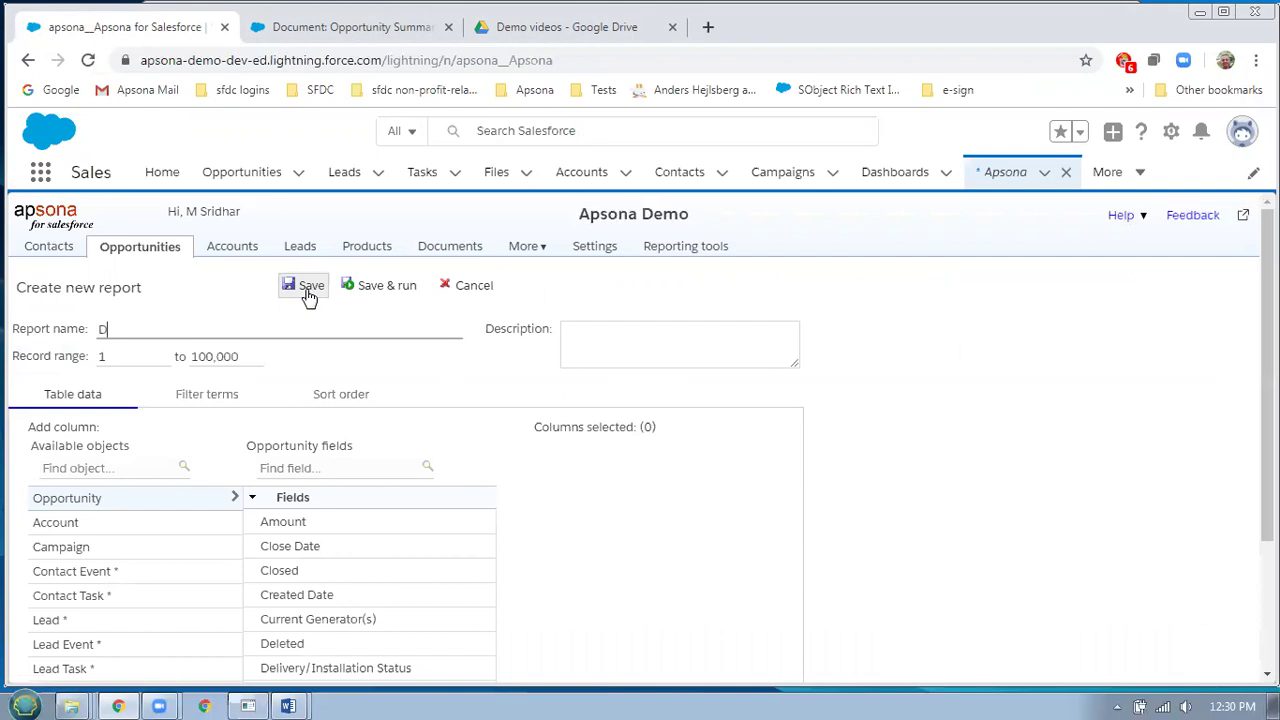
text(gen sample 1)
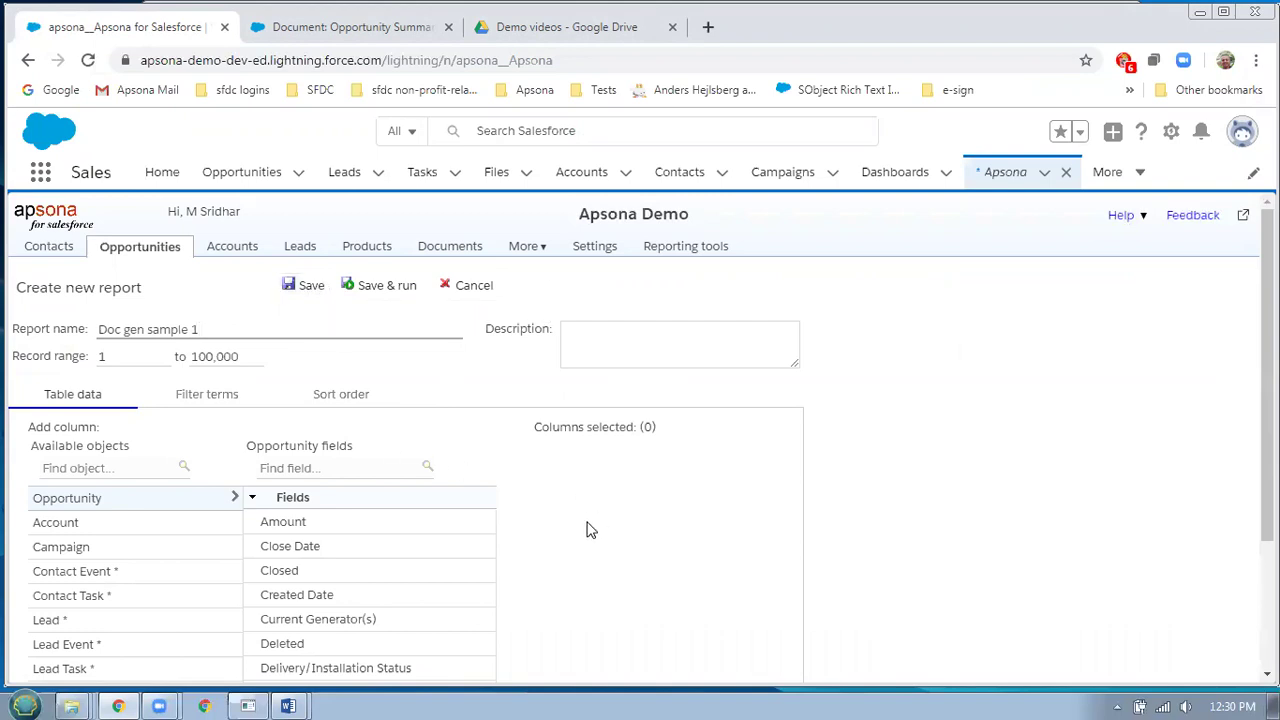
Add the opportunity's Amount, Close Date (as full Date) and Name fields as report columns
double_click(318, 528)
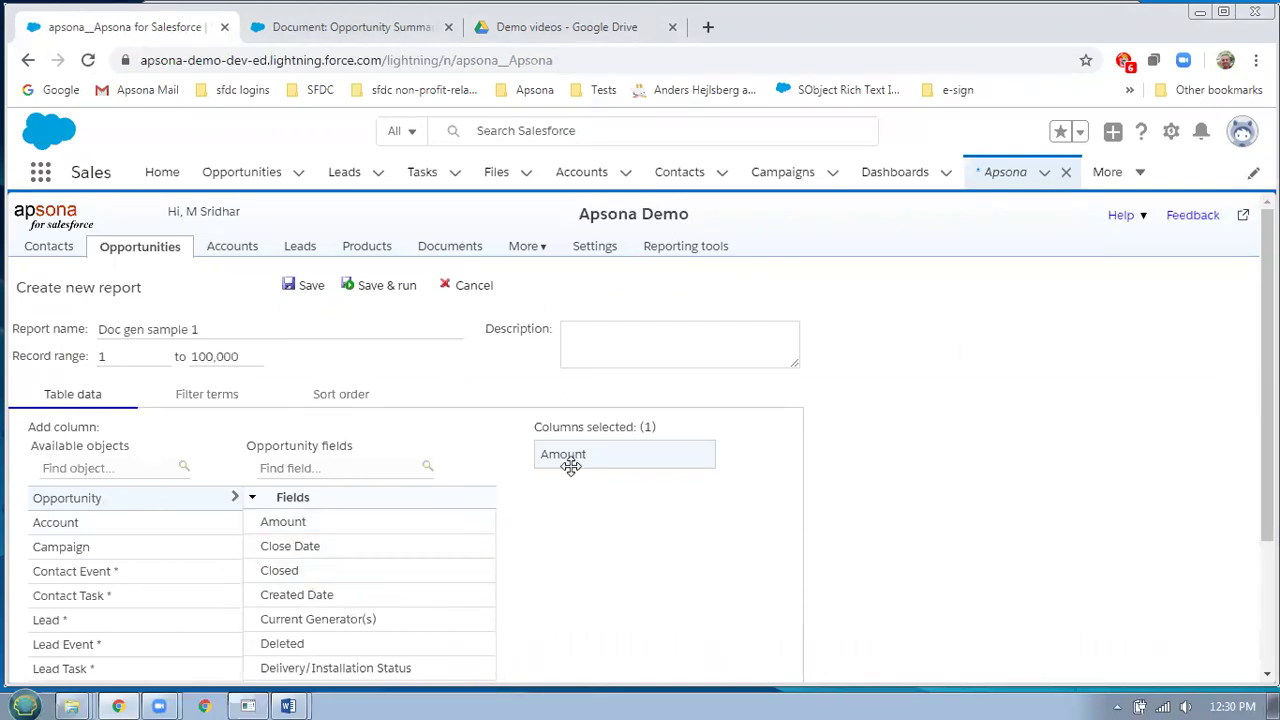
click(308, 546)
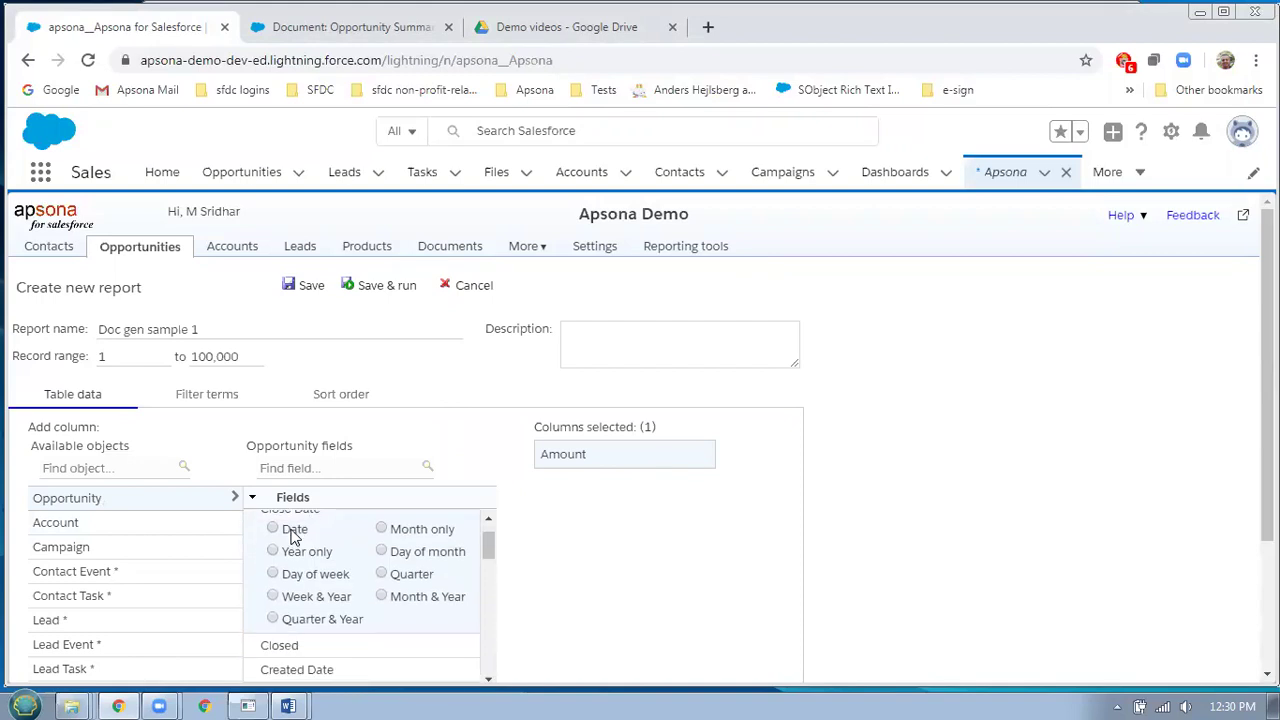
click(294, 537)
scroll(453, 594, down, 3)
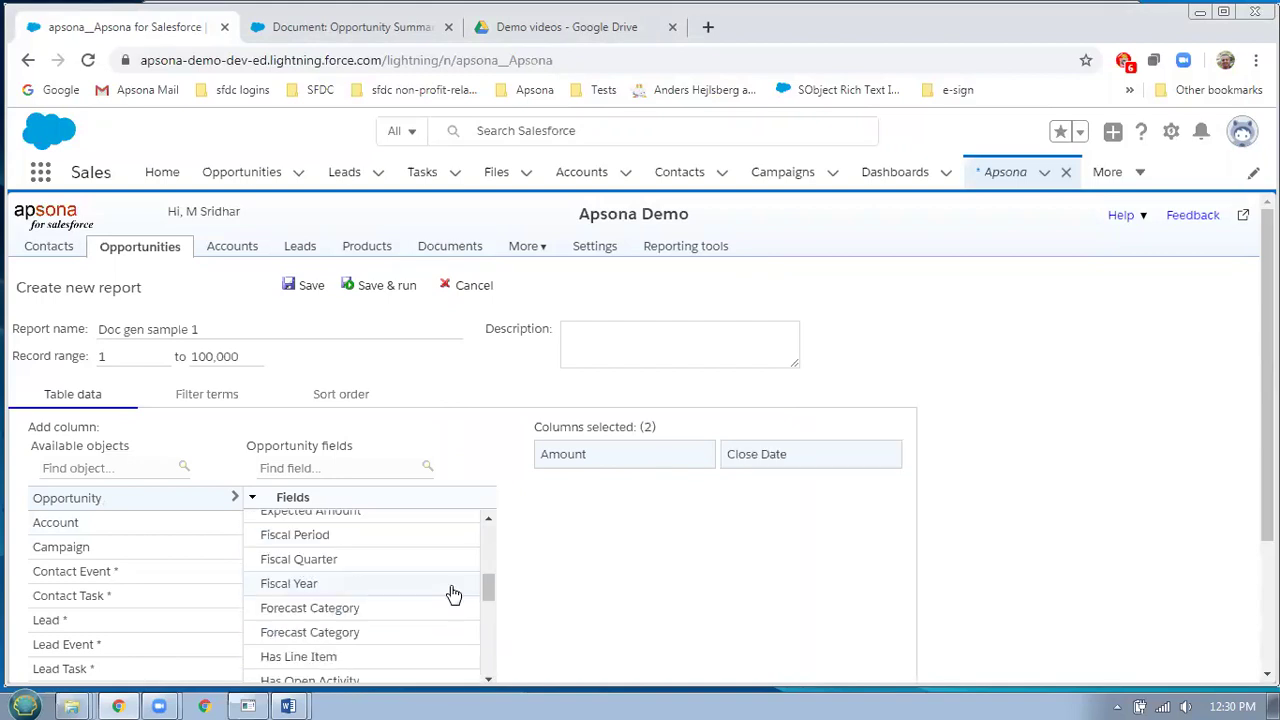
scroll(450, 591, down, 2)
click(313, 645)
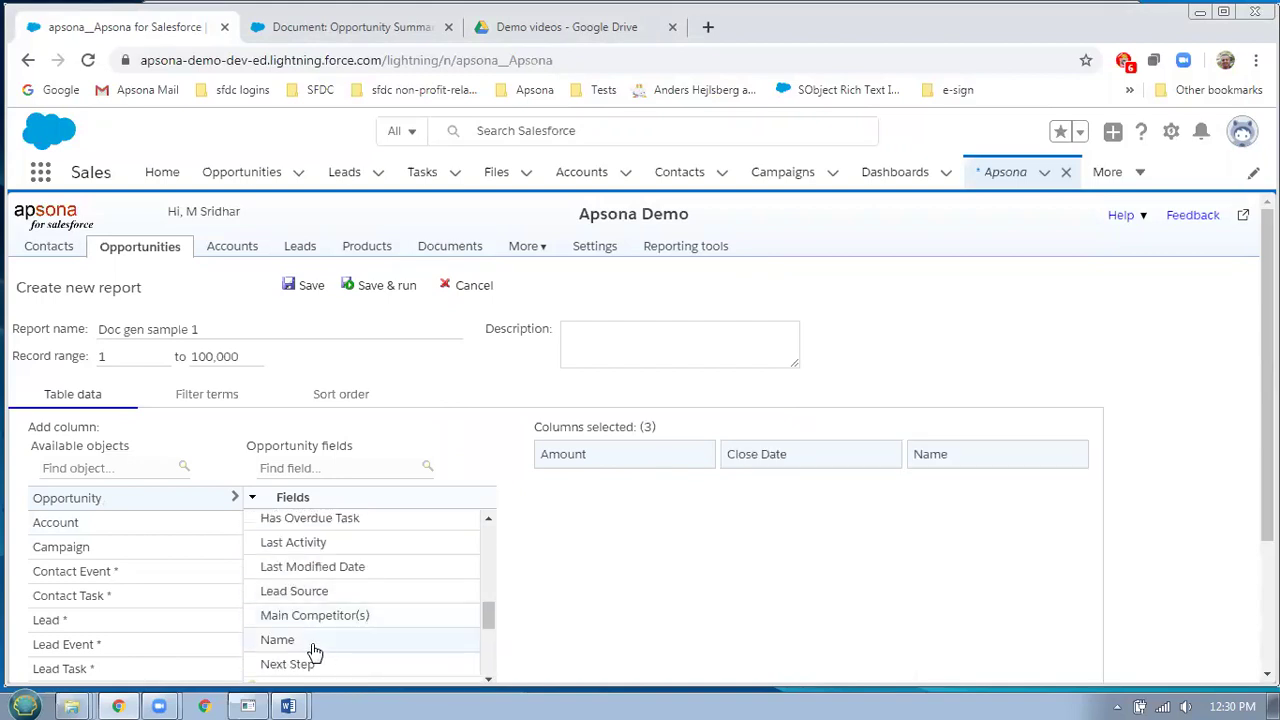
Add the Account object's Account Name, Billing City and Billing State/Province fields as report columns
click(80, 527)
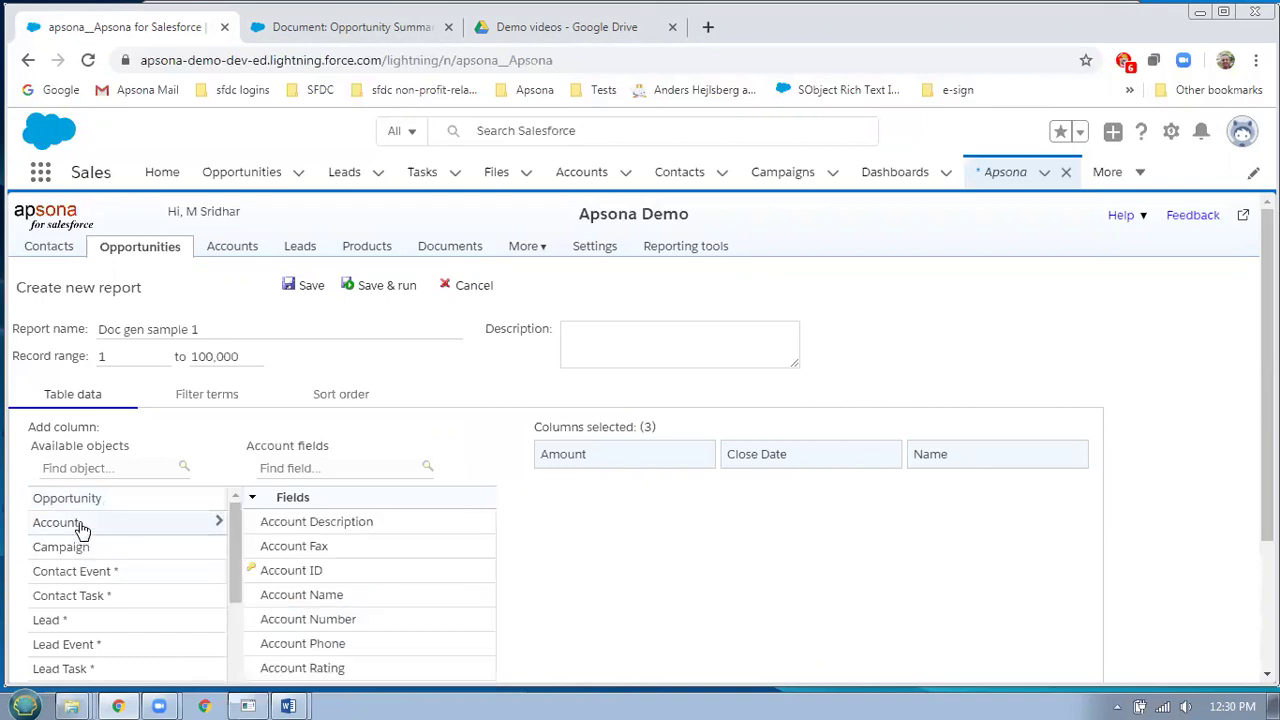
click(327, 600)
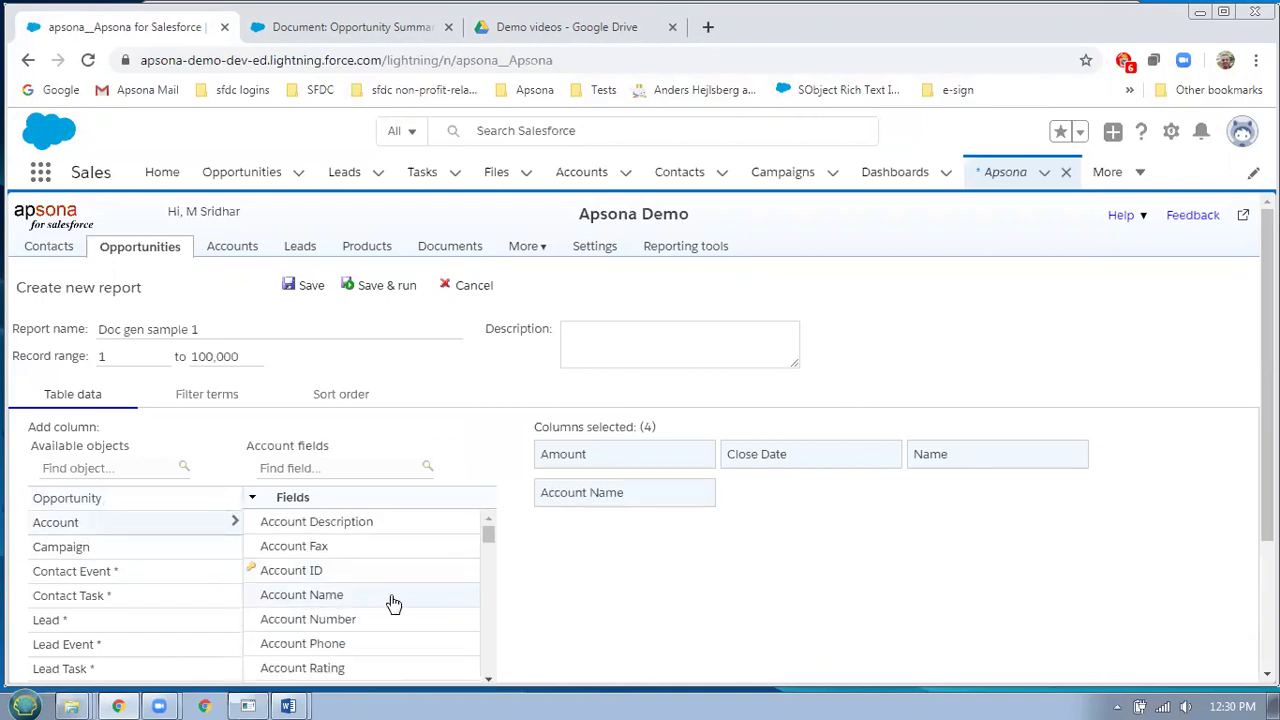
scroll(391, 600, down, 5)
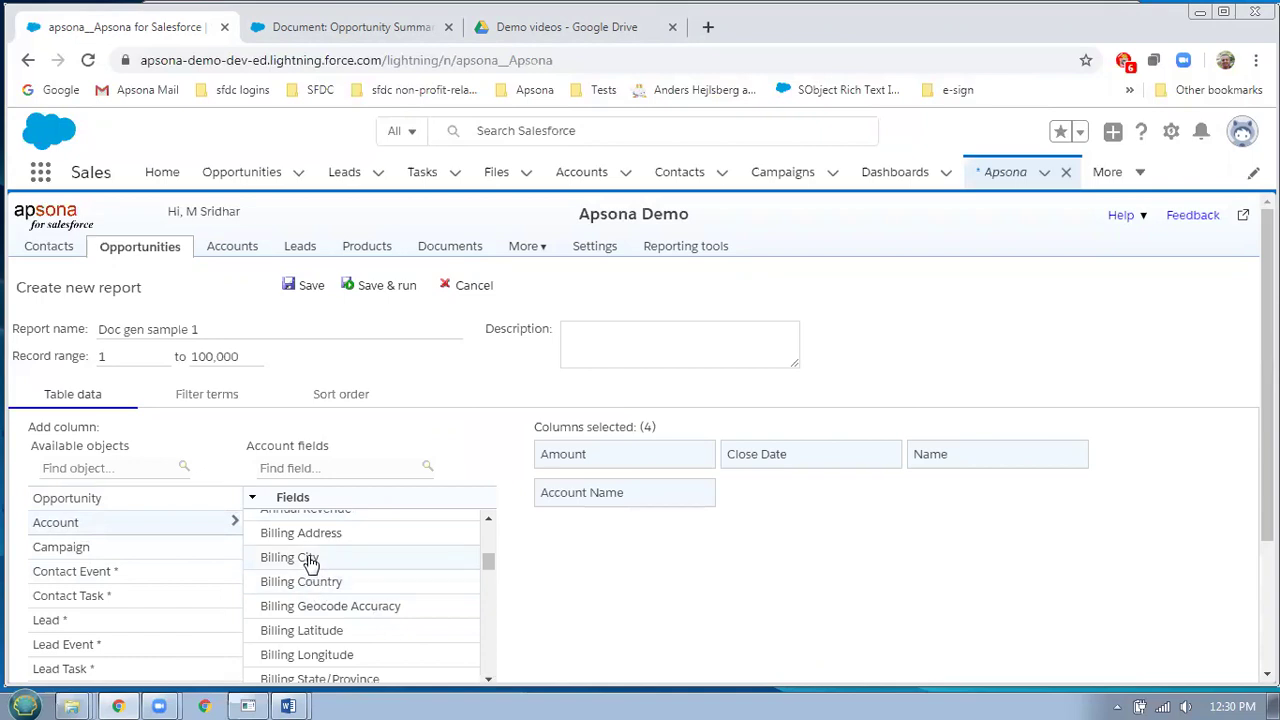
click(309, 561)
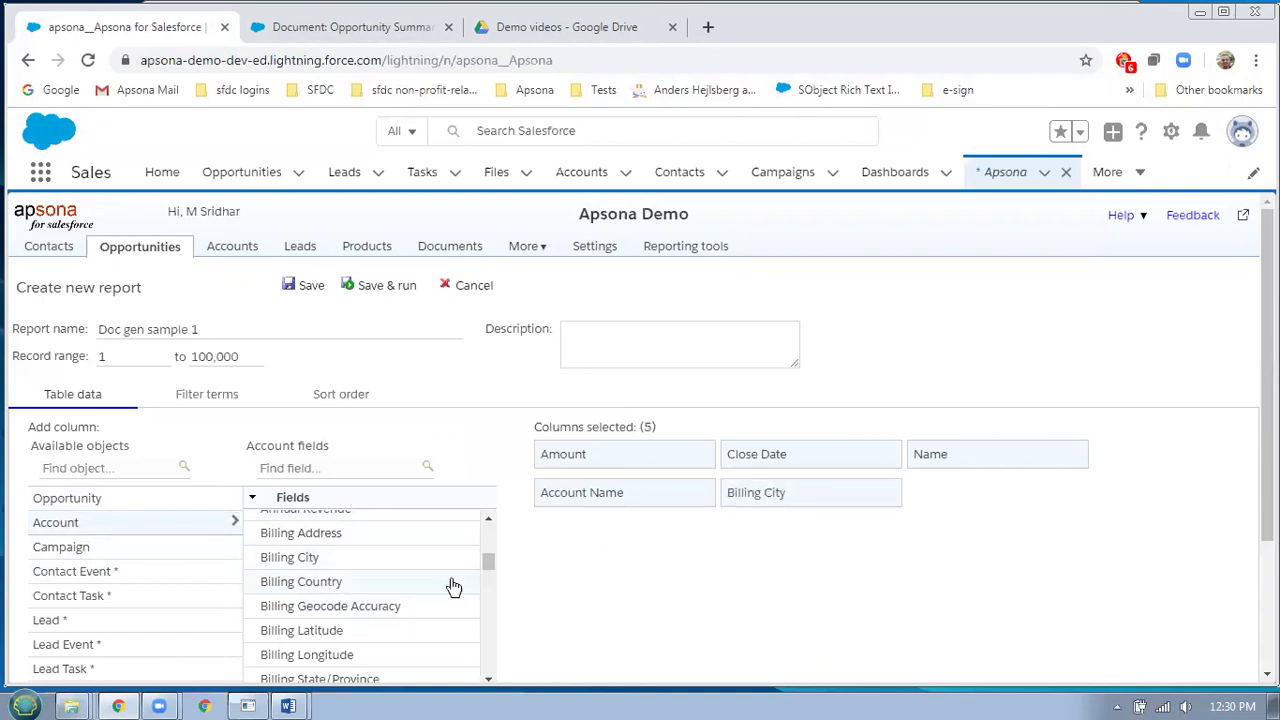
scroll(418, 590, down, 2)
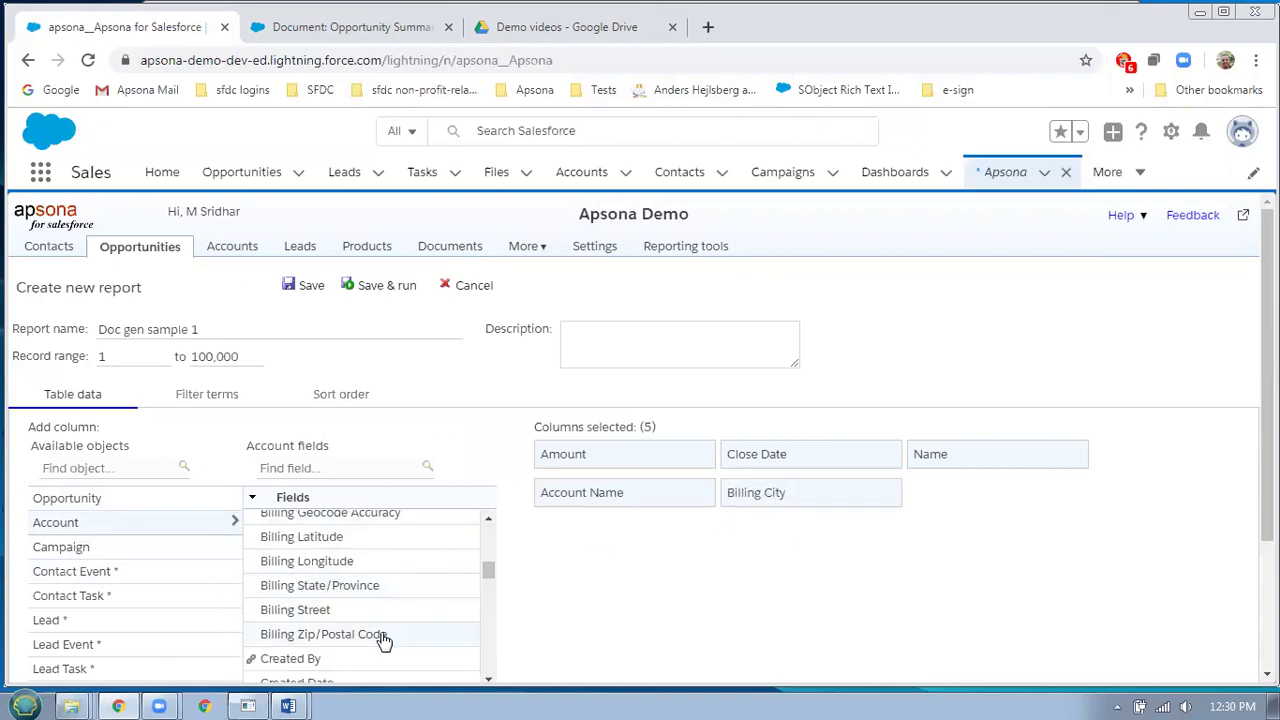
click(339, 594)
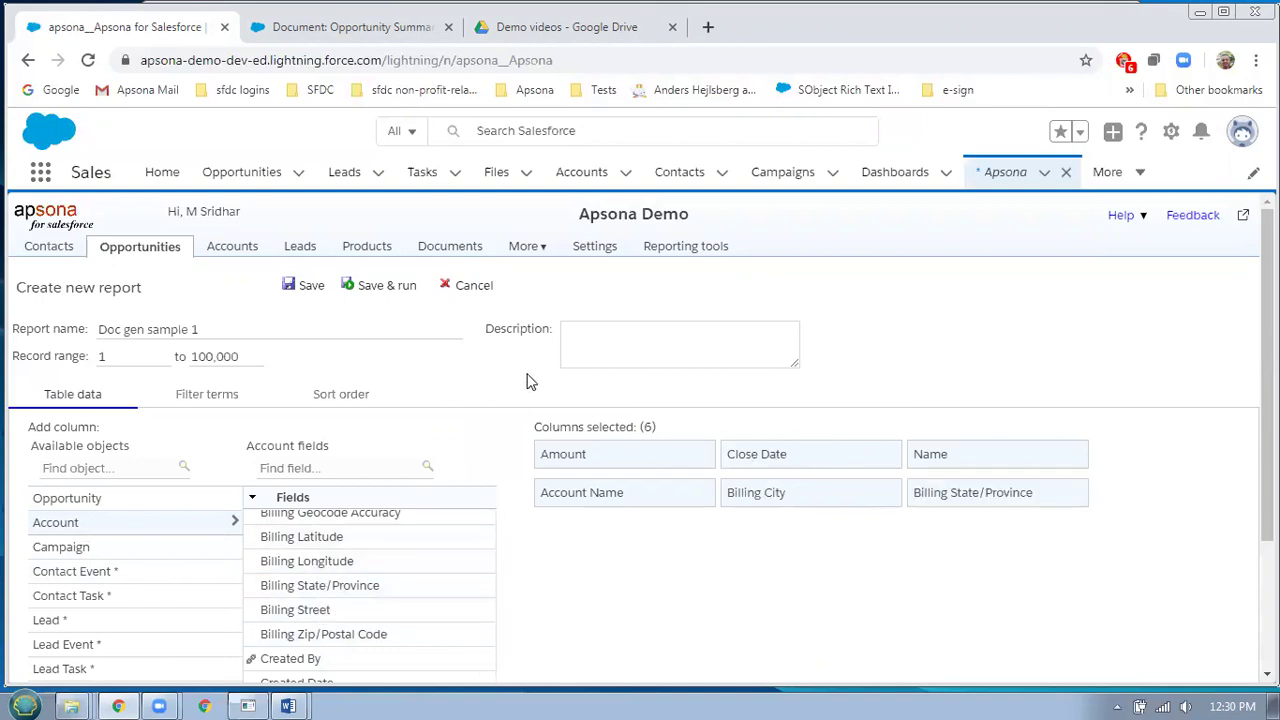
Add a filter term requiring that the account's Billing City is not empty
click(210, 396)
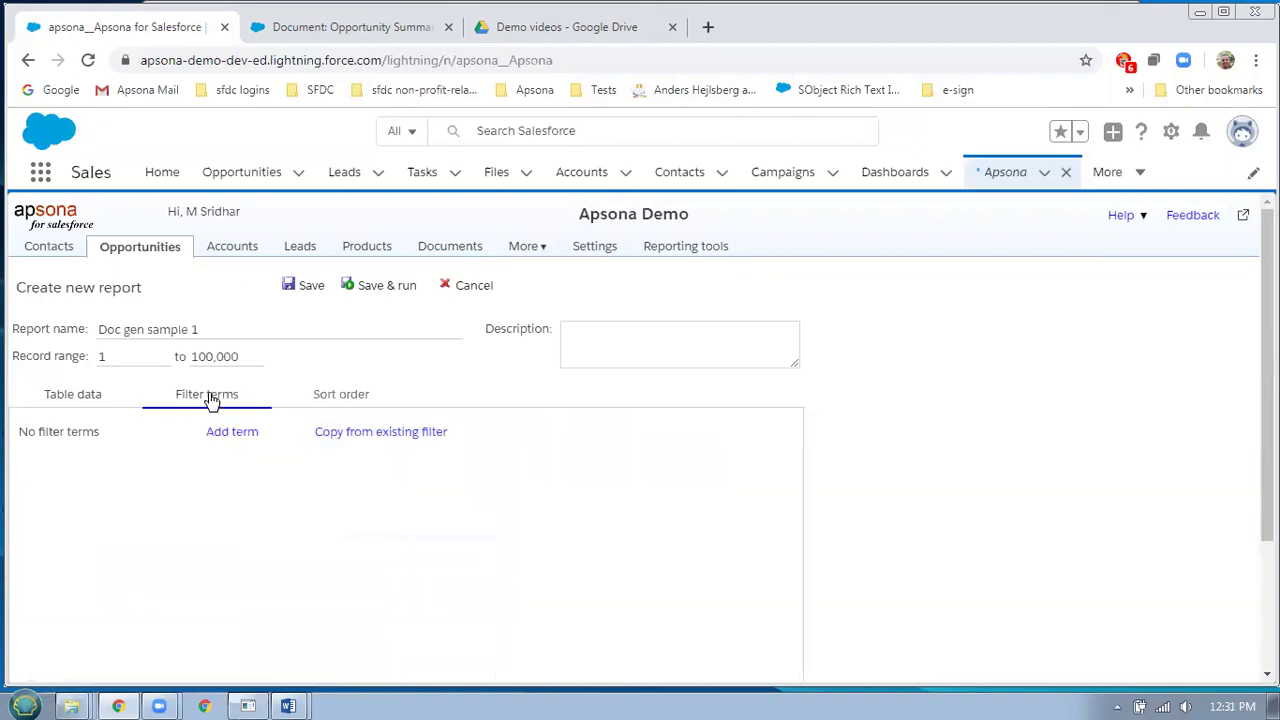
click(245, 438)
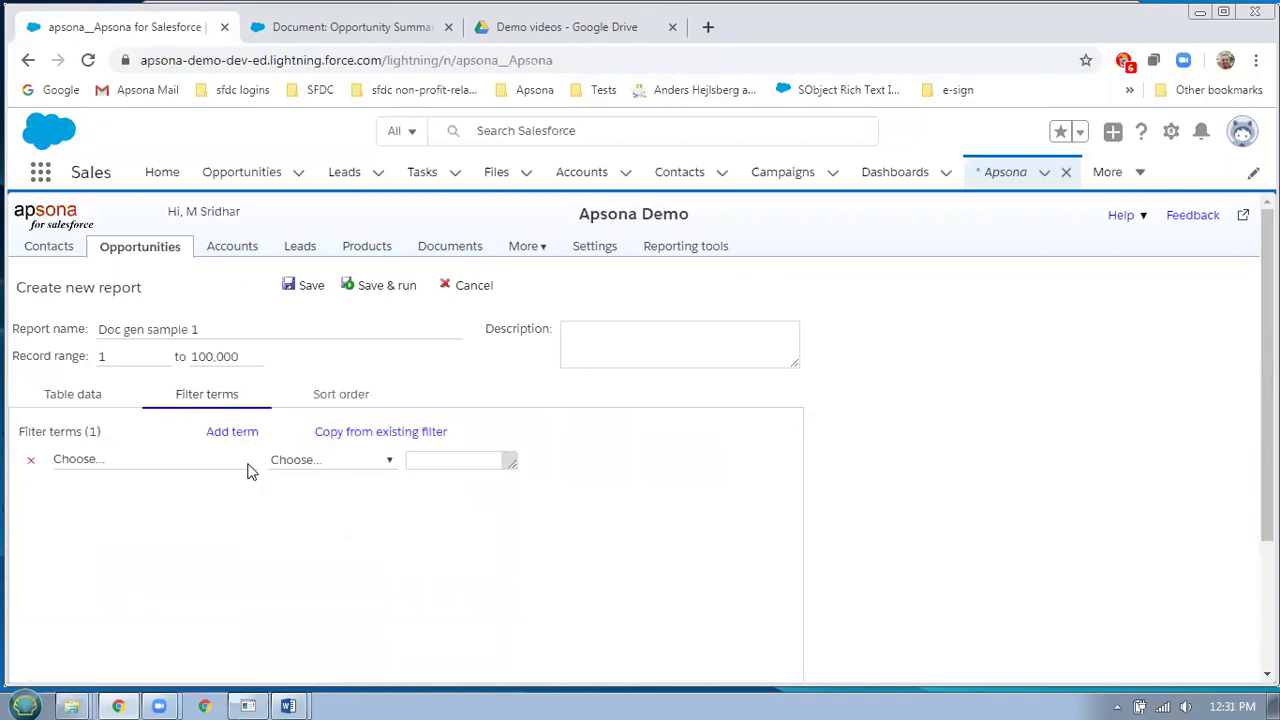
click(250, 460)
scroll(700, 455, down, 2)
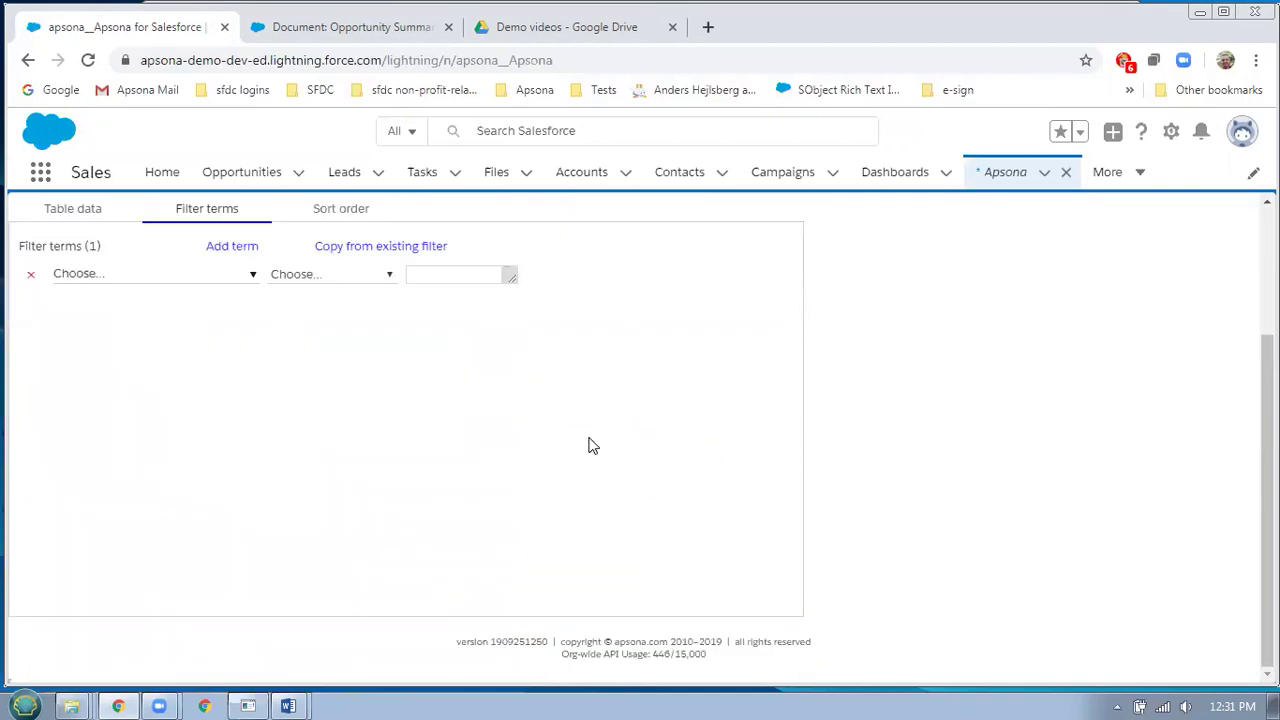
click(253, 280)
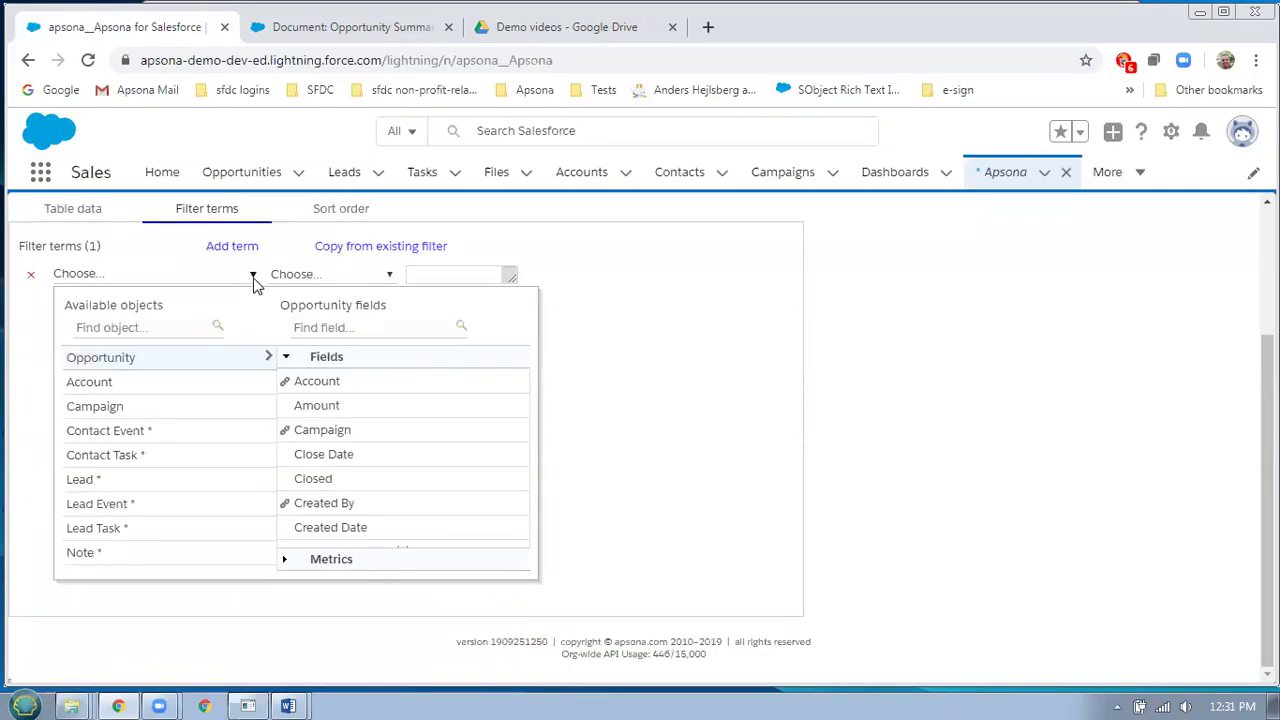
click(152, 384)
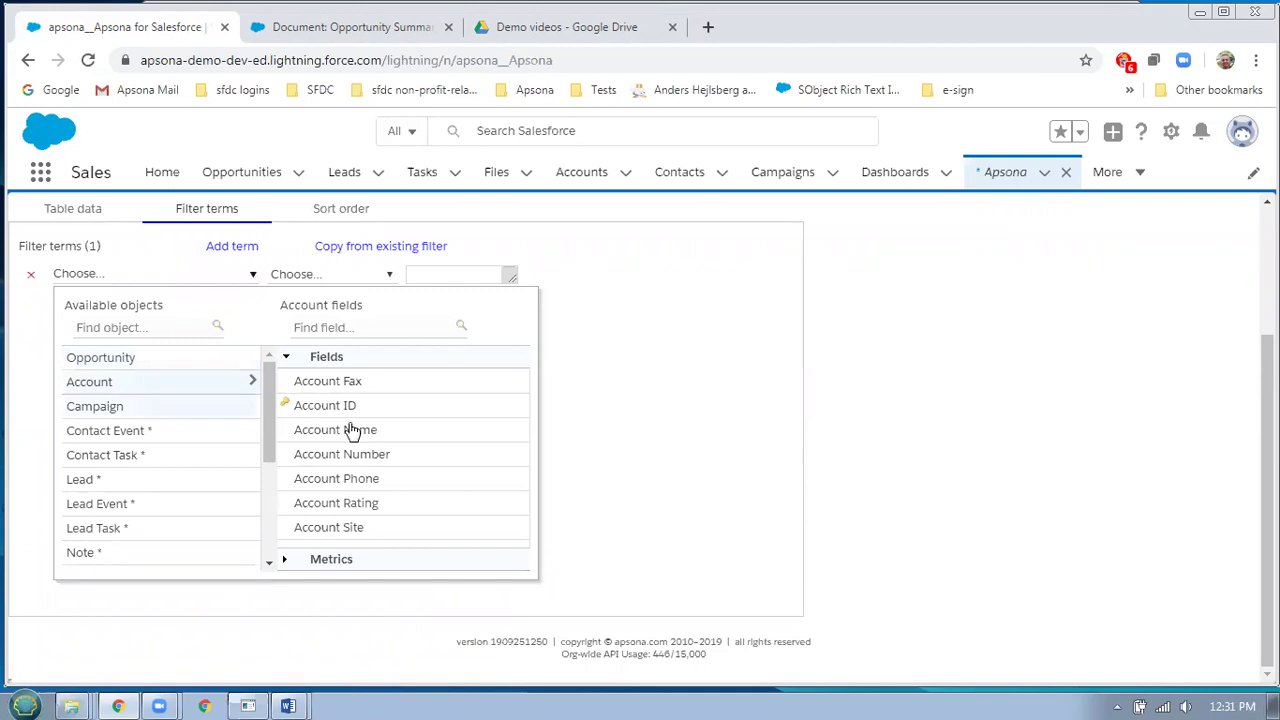
scroll(395, 440, down, 2)
click(360, 462)
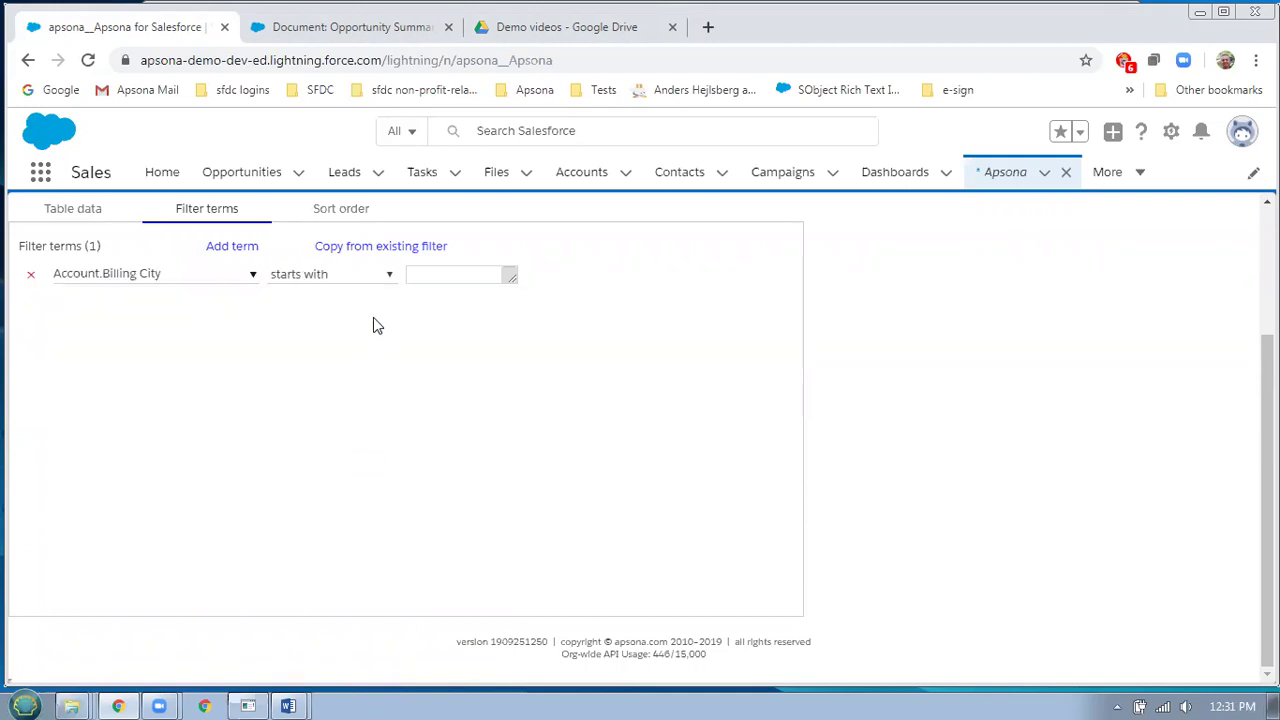
click(360, 276)
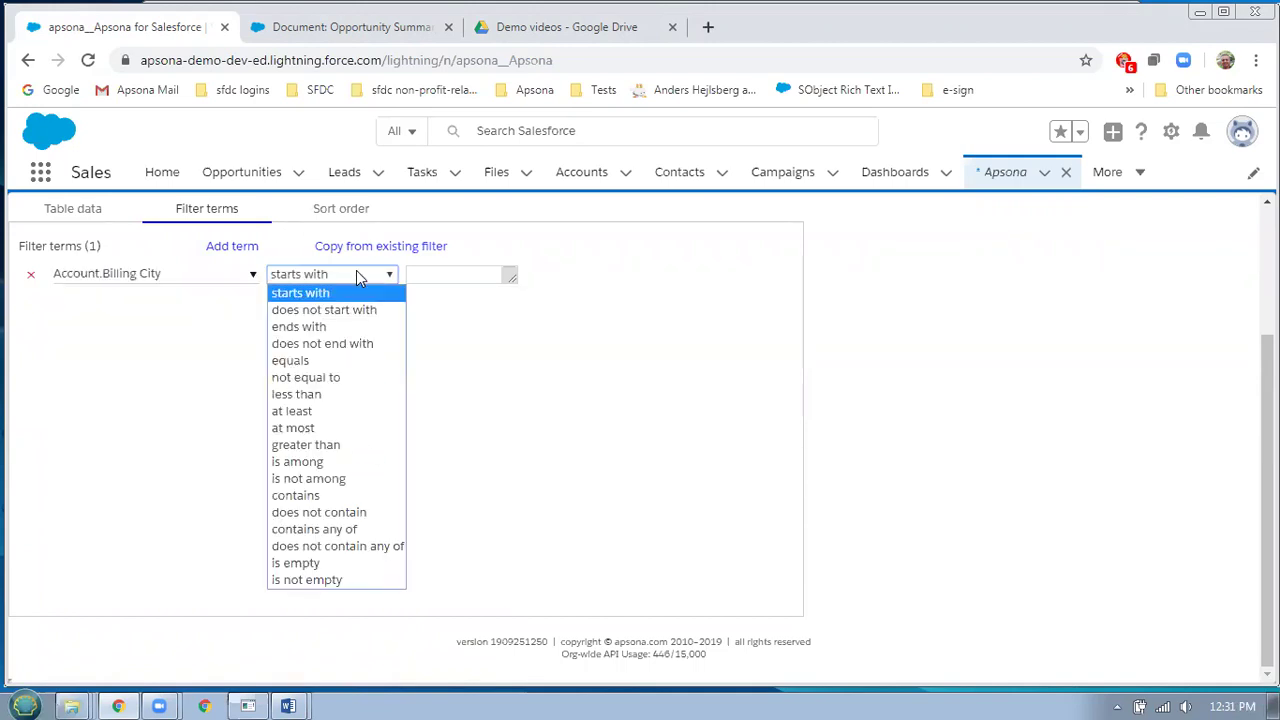
click(343, 581)
Add a second filter term requiring that the account's Billing State/Province is not empty
click(244, 250)
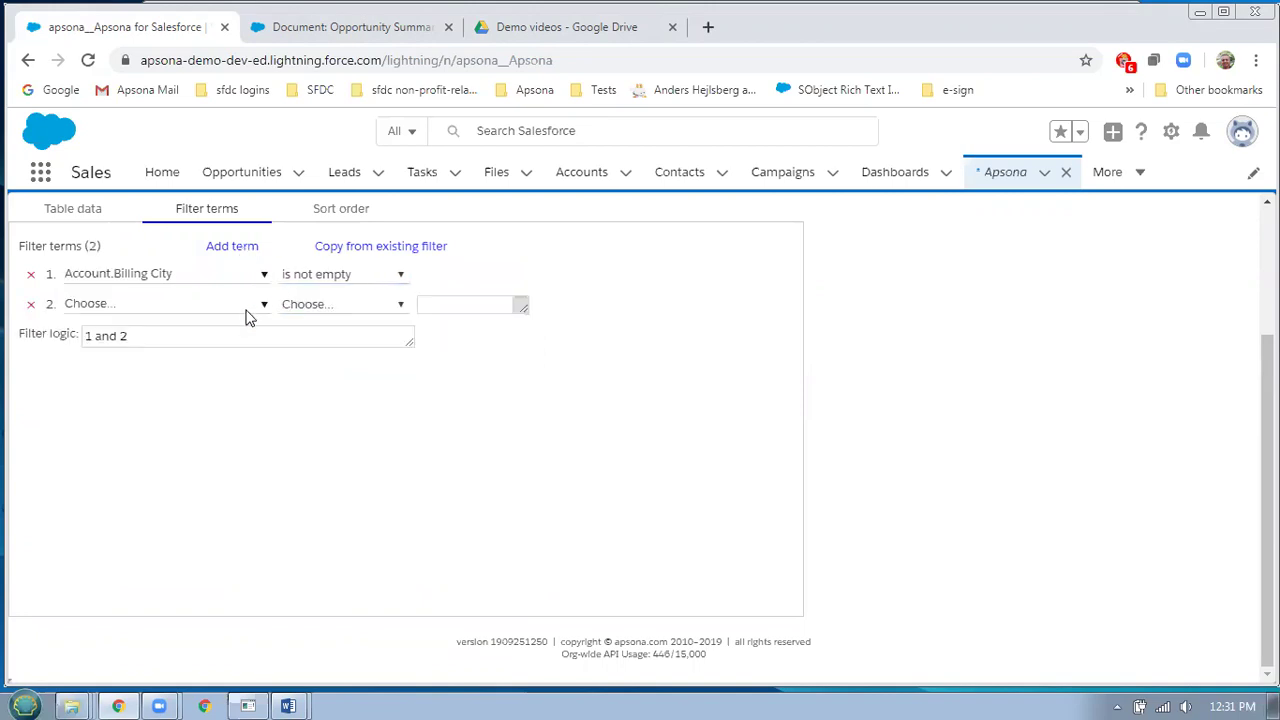
click(249, 312)
click(211, 418)
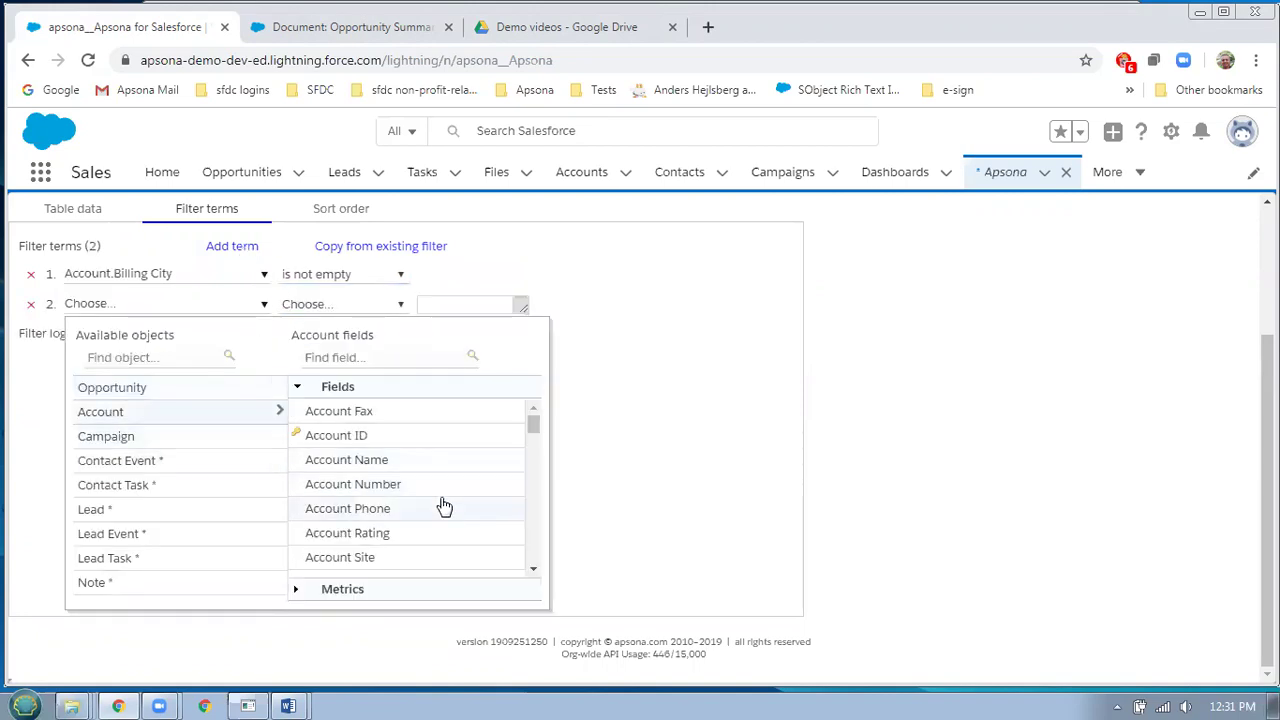
scroll(444, 507, down, 3)
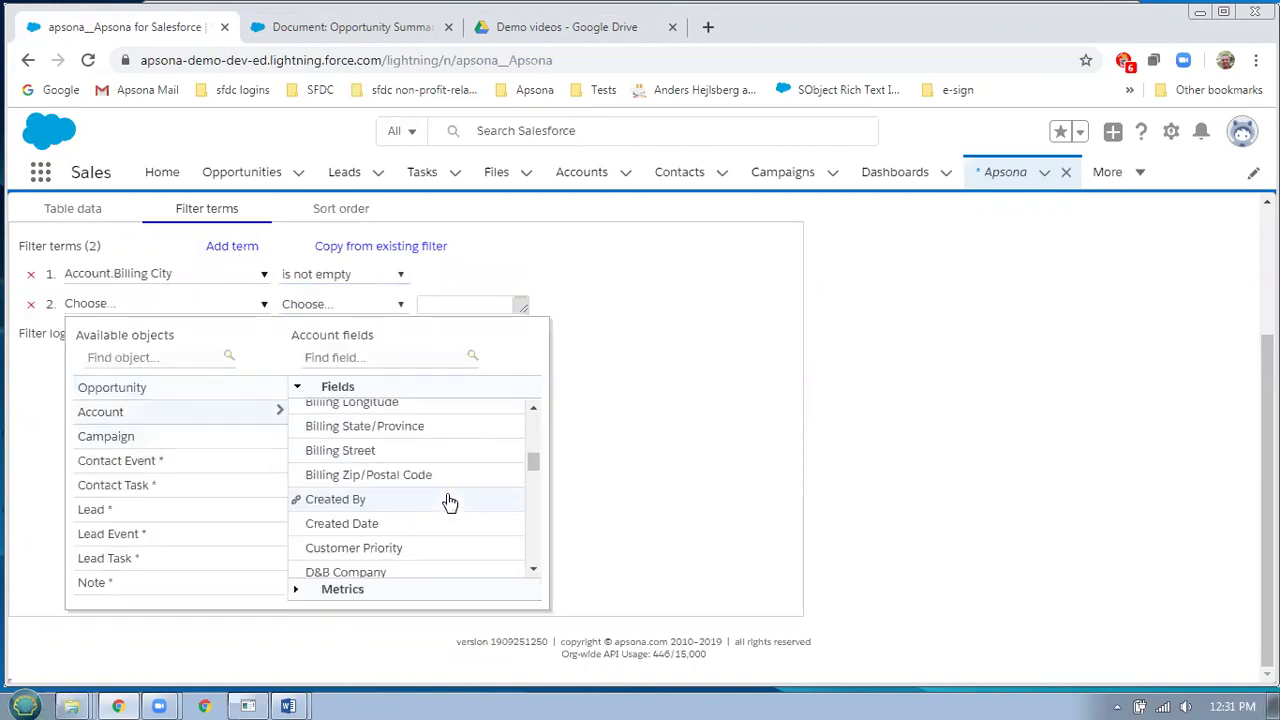
click(399, 427)
click(352, 313)
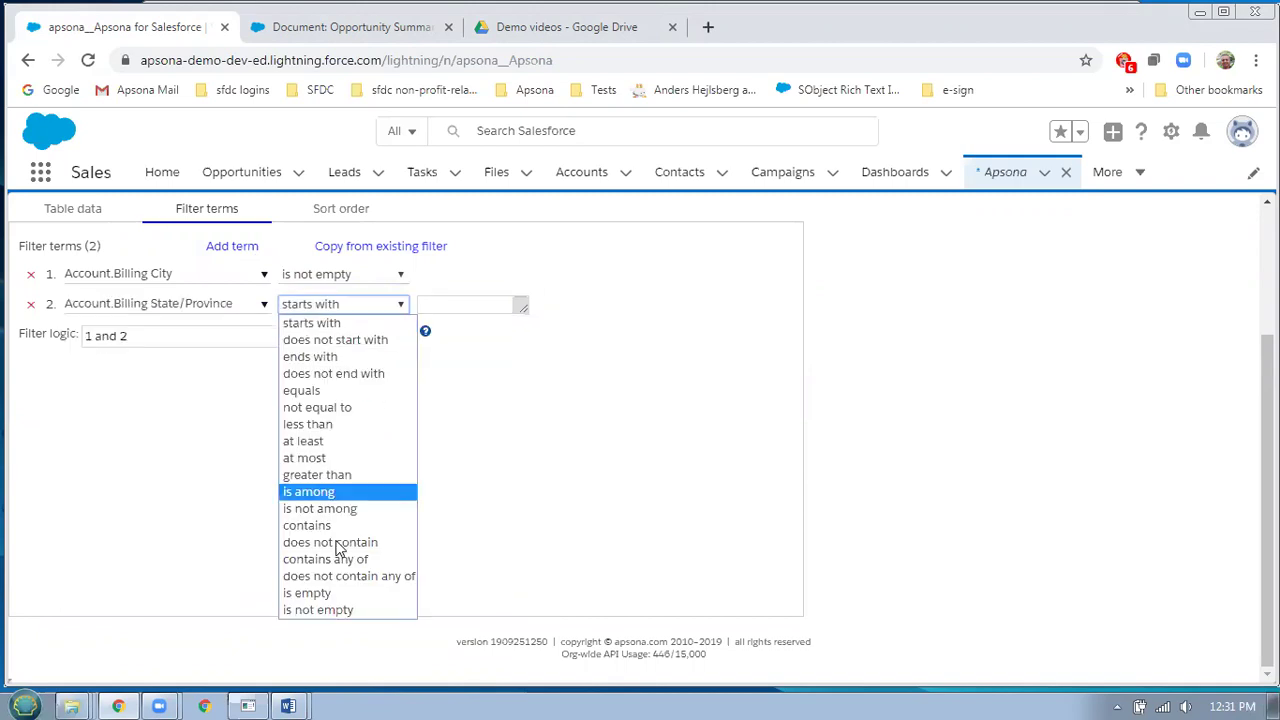
click(360, 604)
Save and run the report, and look over its record count and tabular data
scroll(438, 568, up, 2)
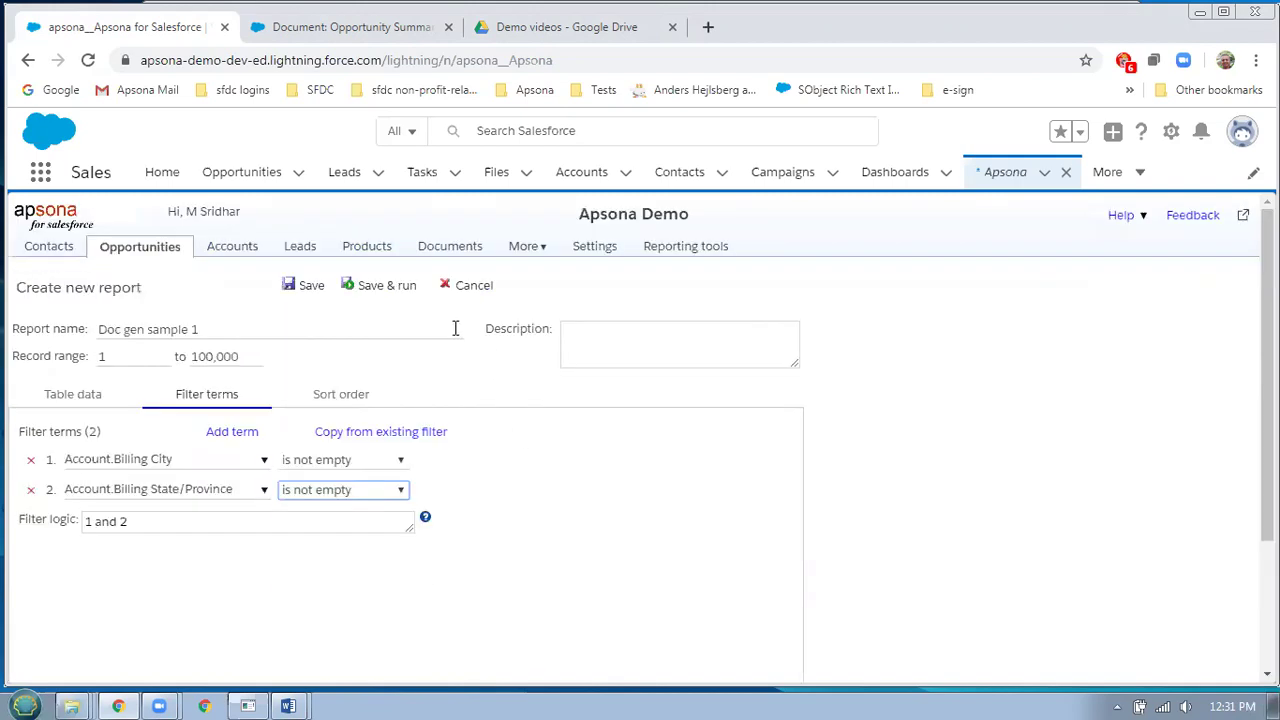
click(388, 286)
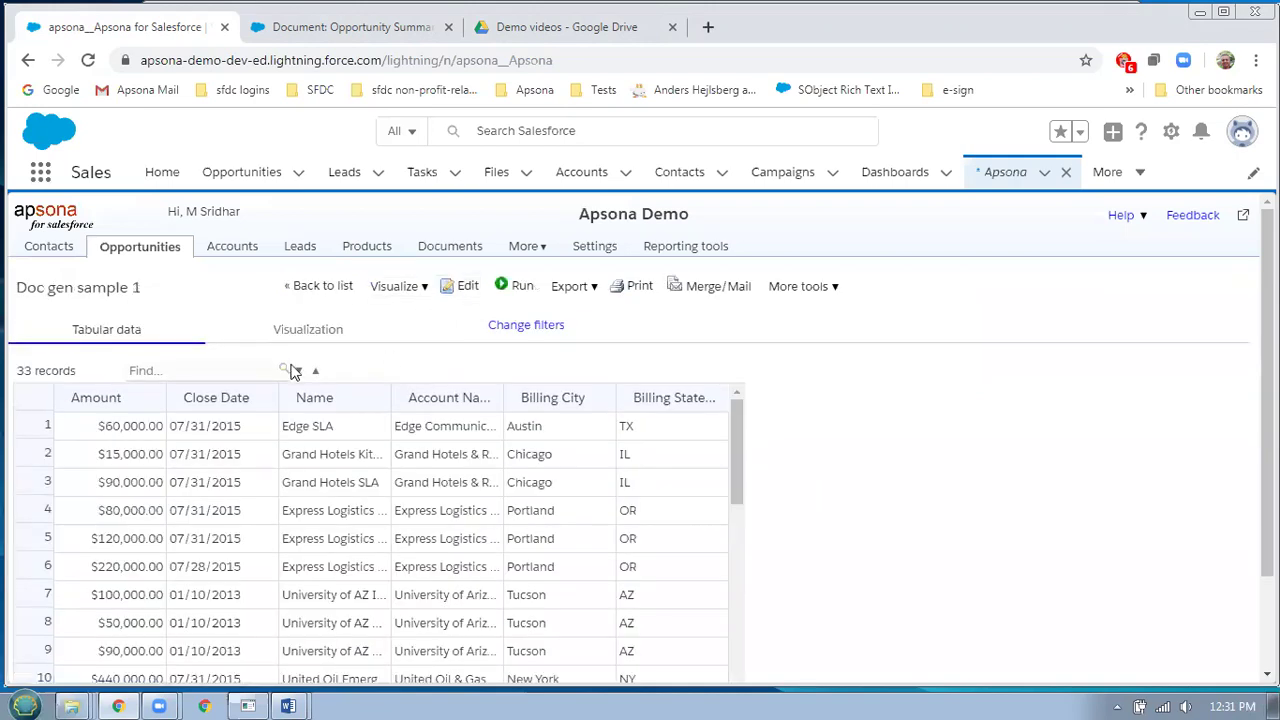
drag(20, 369, 60, 371)
click(806, 390)
scroll(832, 390, down, 1)
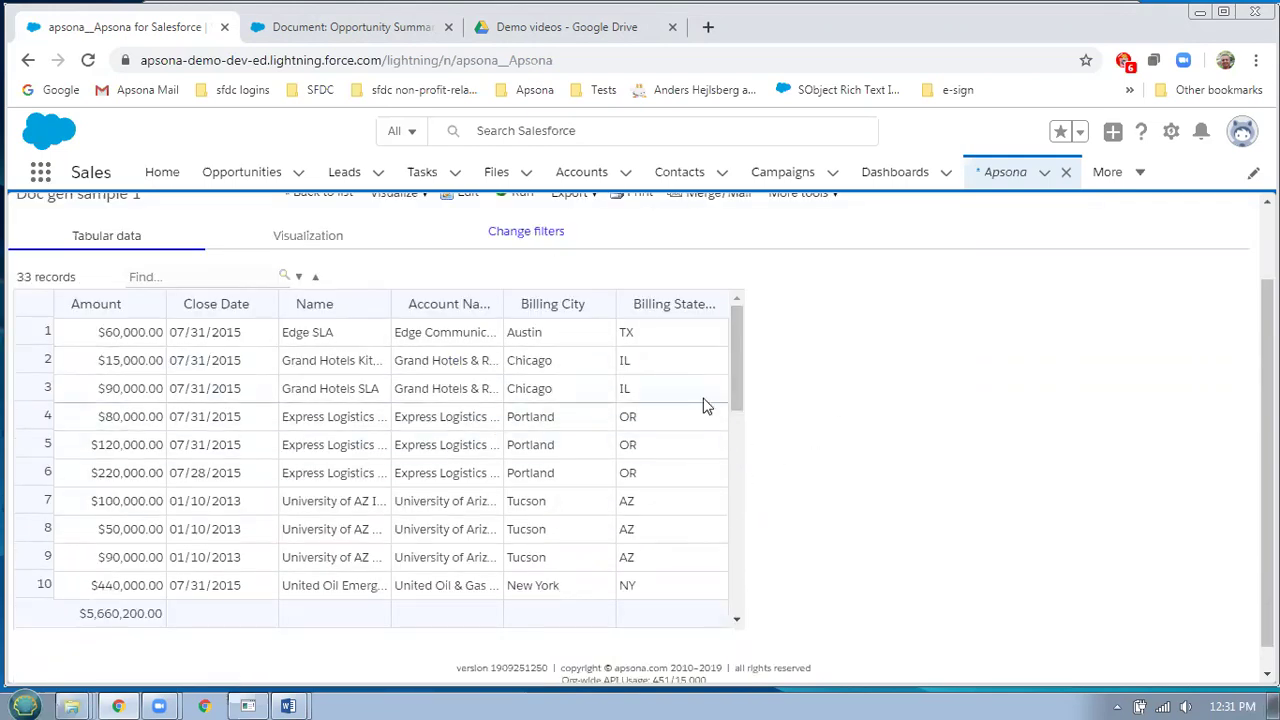
scroll(735, 381, up, 1)
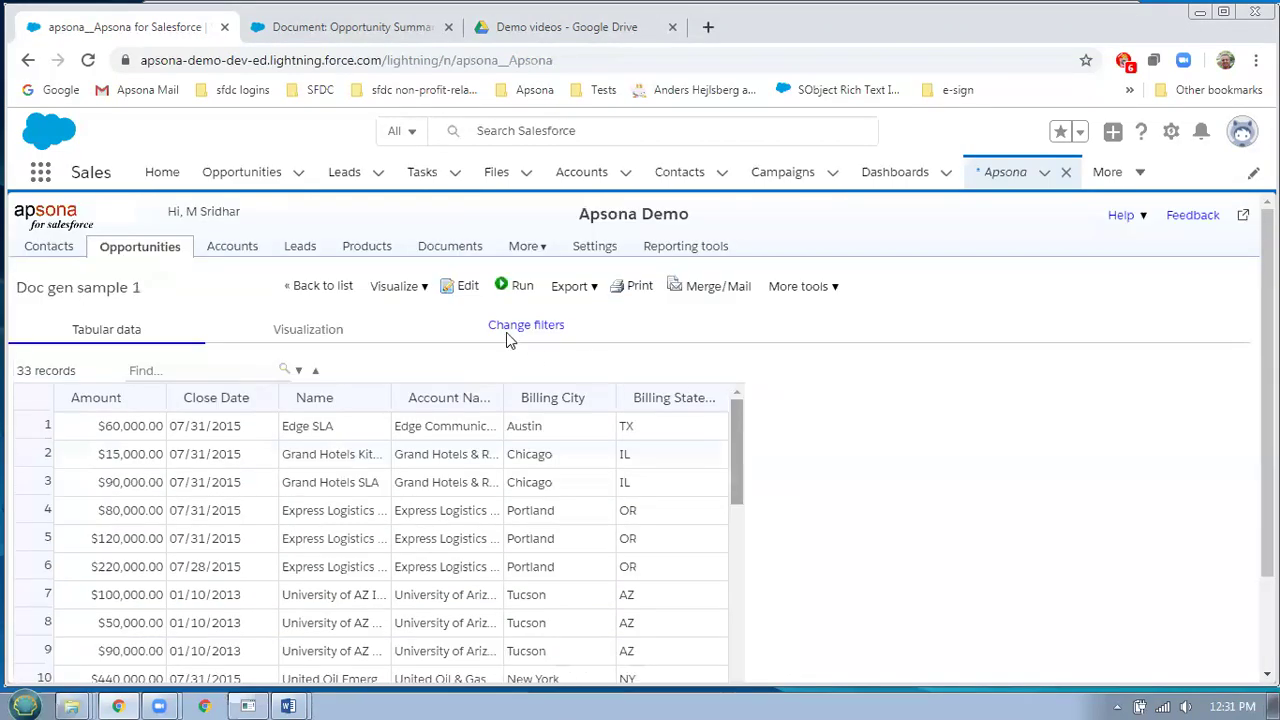
Edit the report to move the Name column ahead of Amount, and save and run it again
click(447, 290)
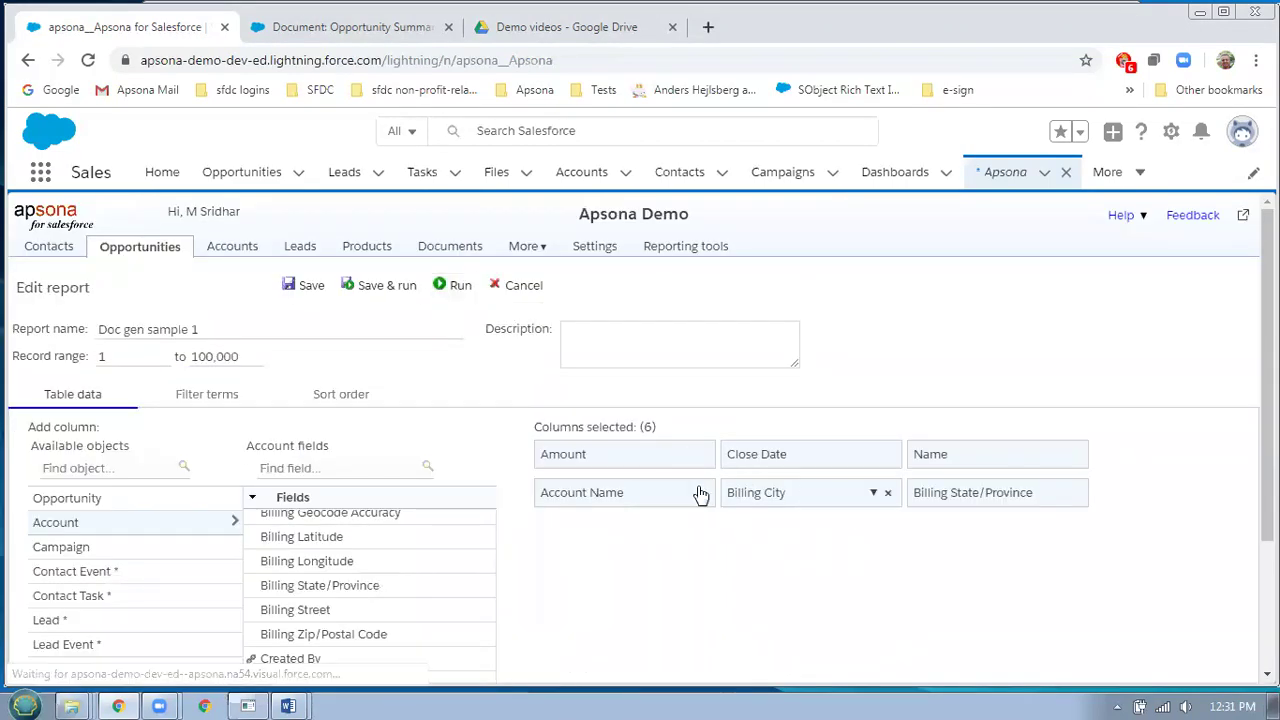
drag(920, 451, 620, 458)
click(395, 287)
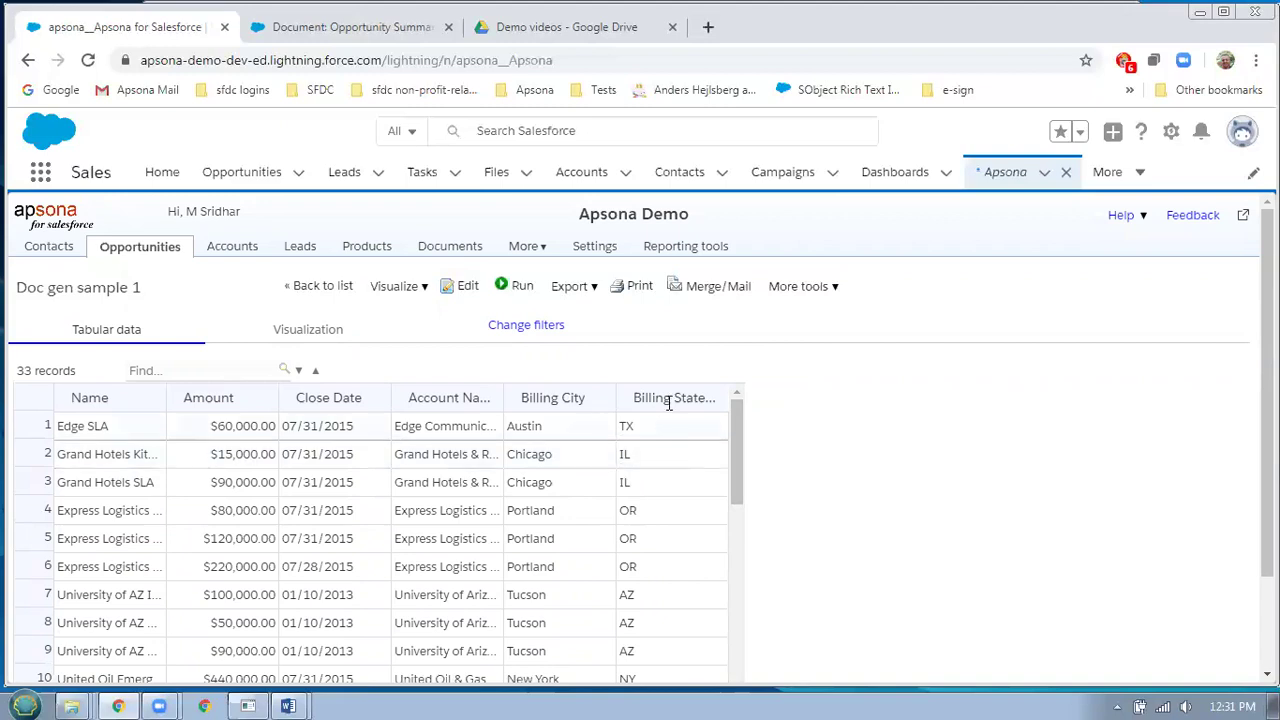
Start a new merge action on the report's records with the Document (.docx/.pdf) merge type
click(706, 290)
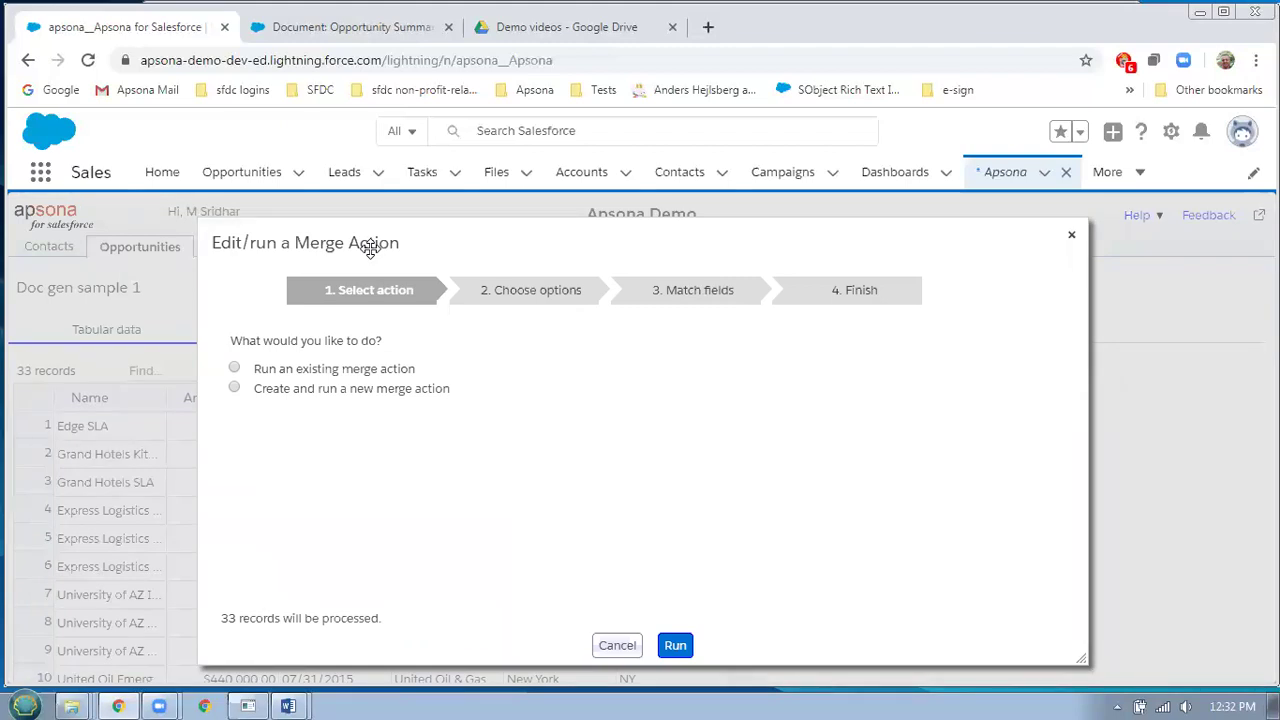
click(315, 390)
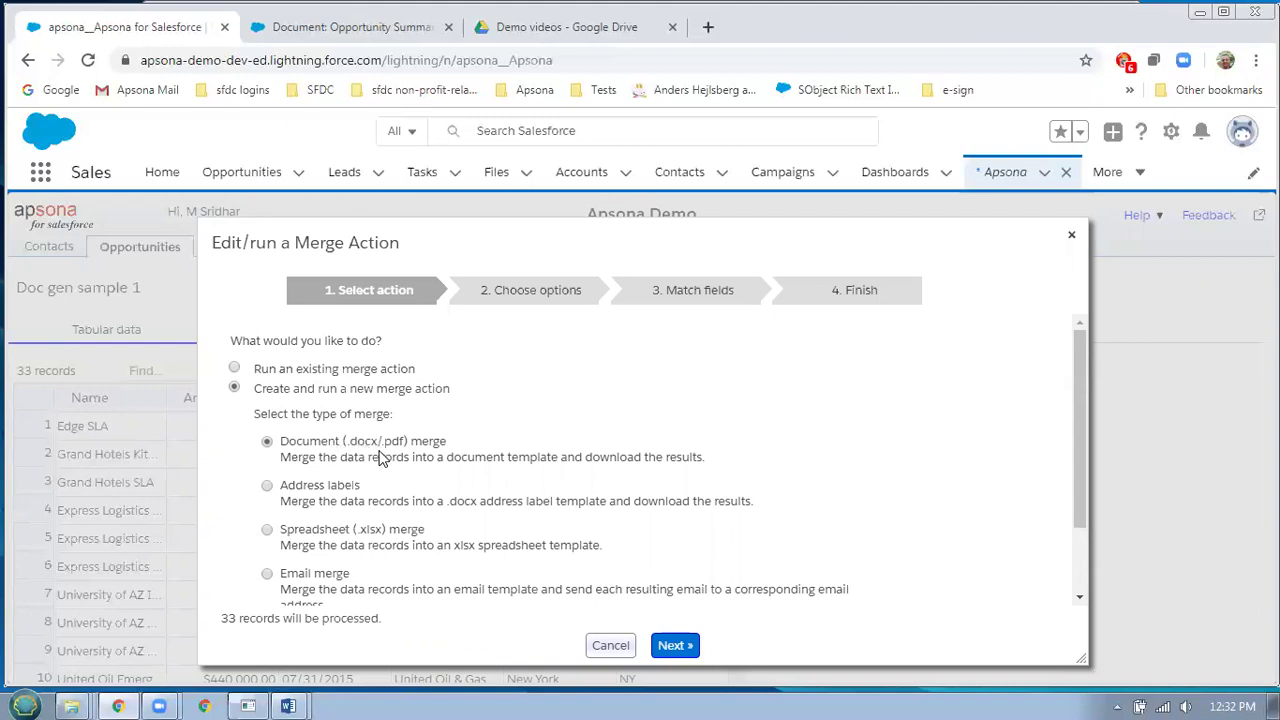
click(681, 650)
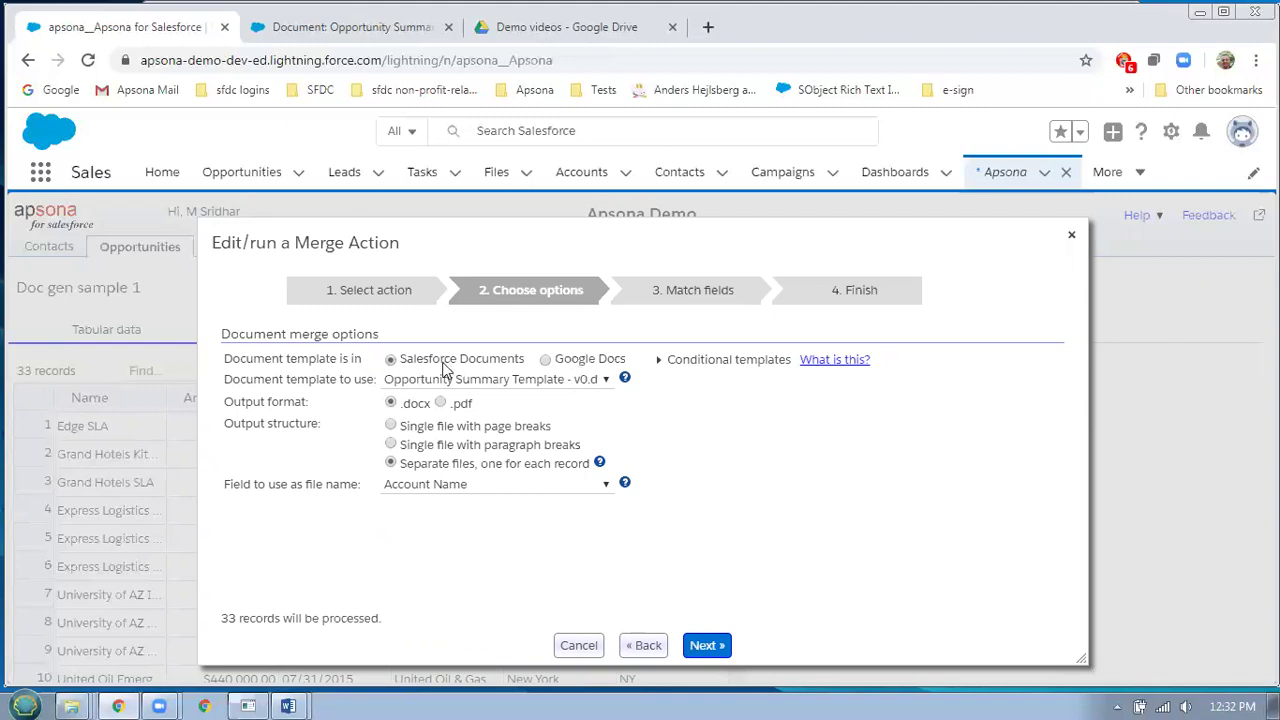
Keep the Opportunity Summary Template - v0.docx template, set the output structure to a single file with page breaks, and proceed to field matching
click(580, 385)
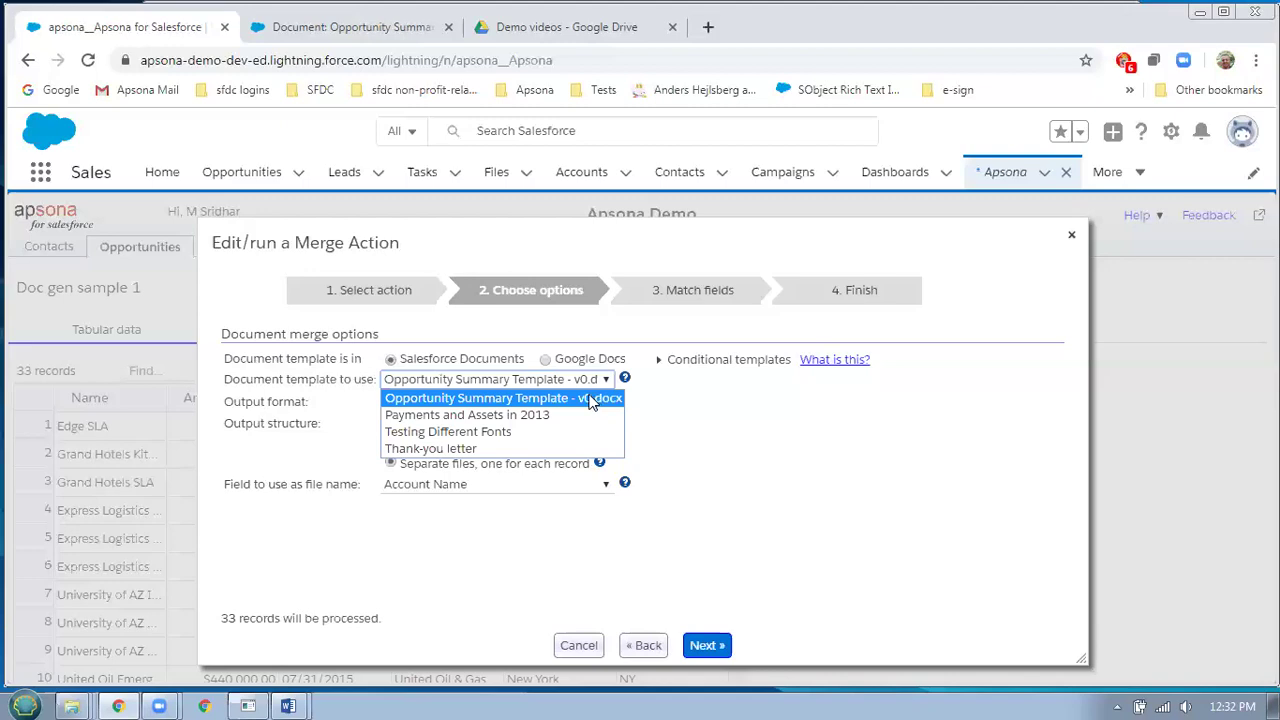
click(706, 413)
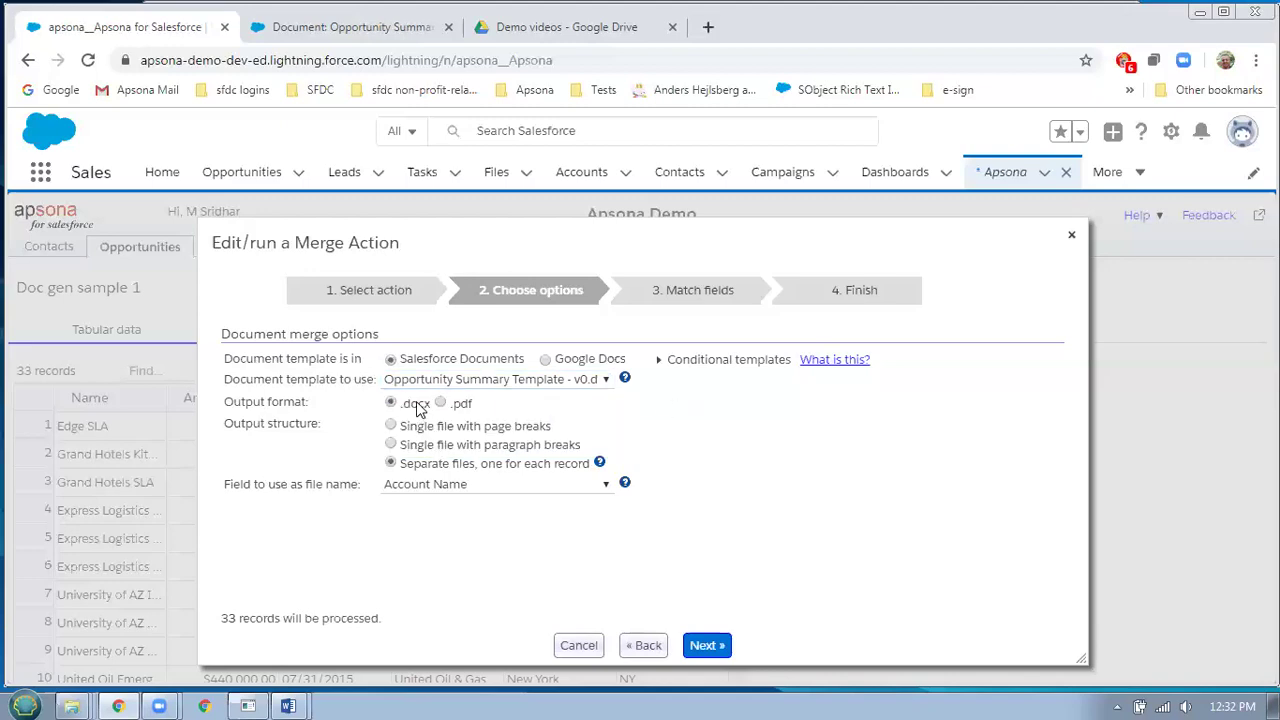
click(463, 430)
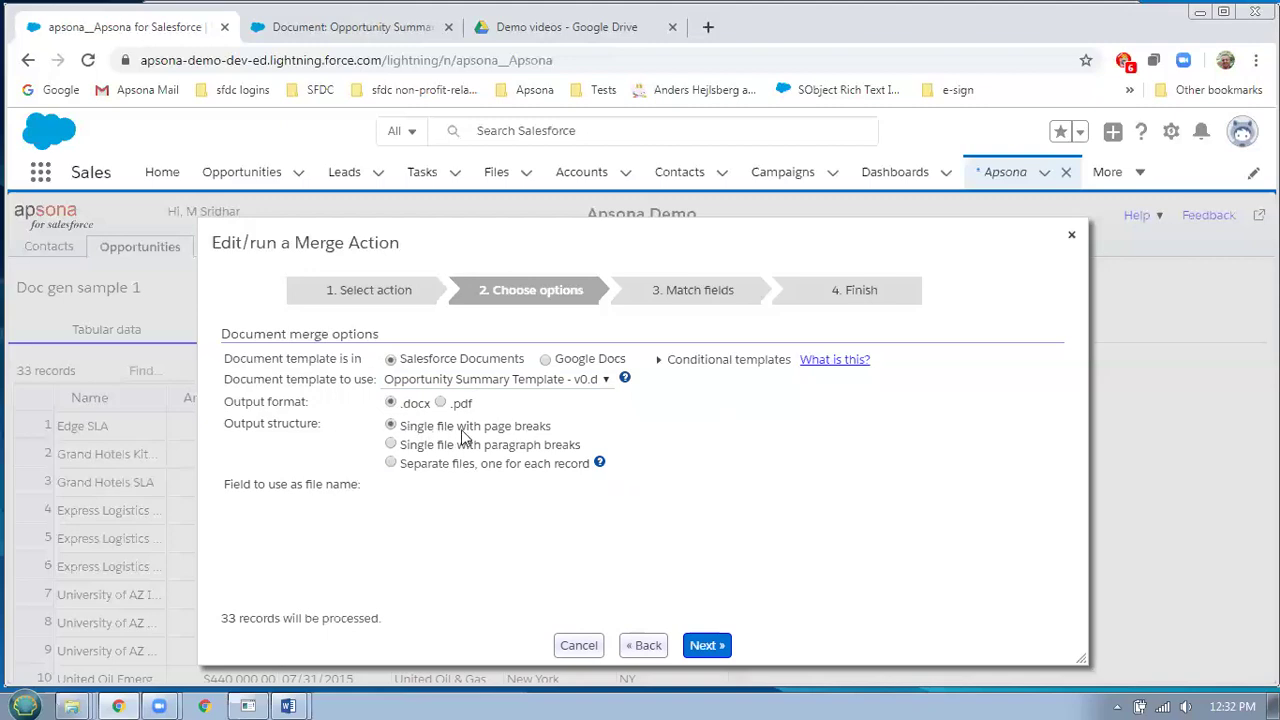
click(707, 646)
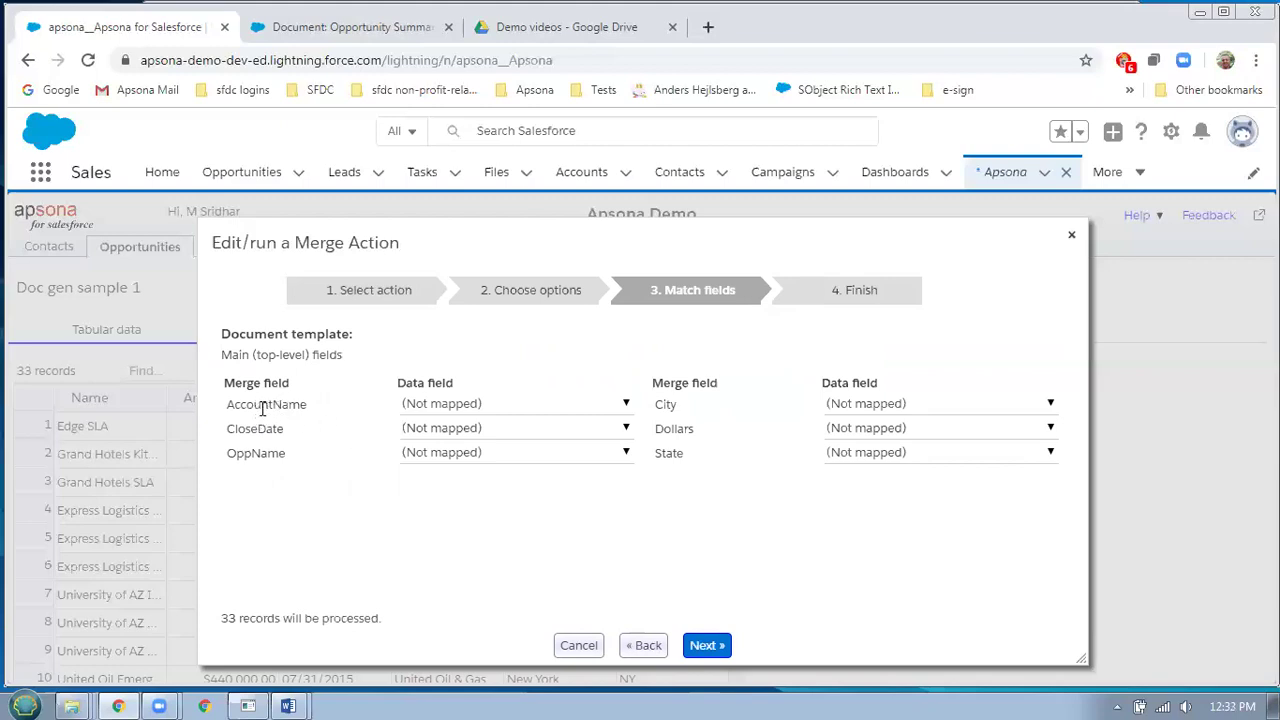
Examine the listed merge fields and the data fields offered for AccountName, and compare them with the placeholders in the Word template
drag(261, 408, 289, 408)
click(256, 432)
click(568, 404)
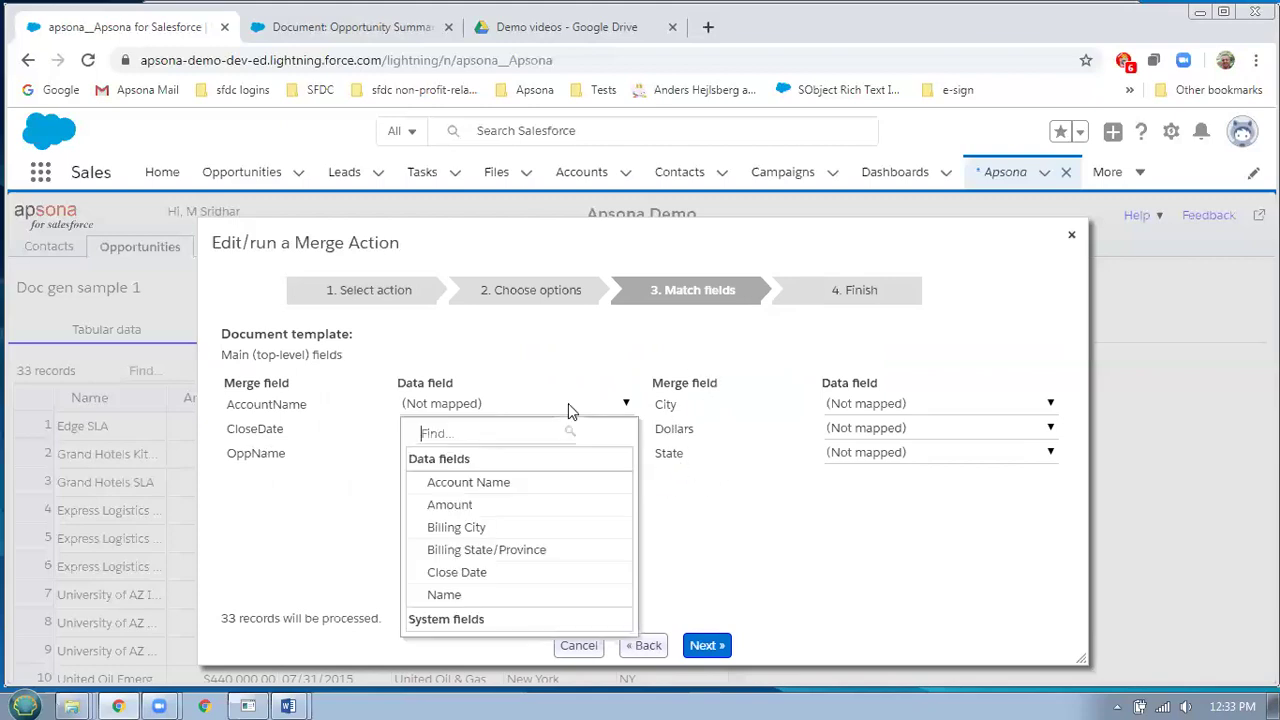
click(346, 511)
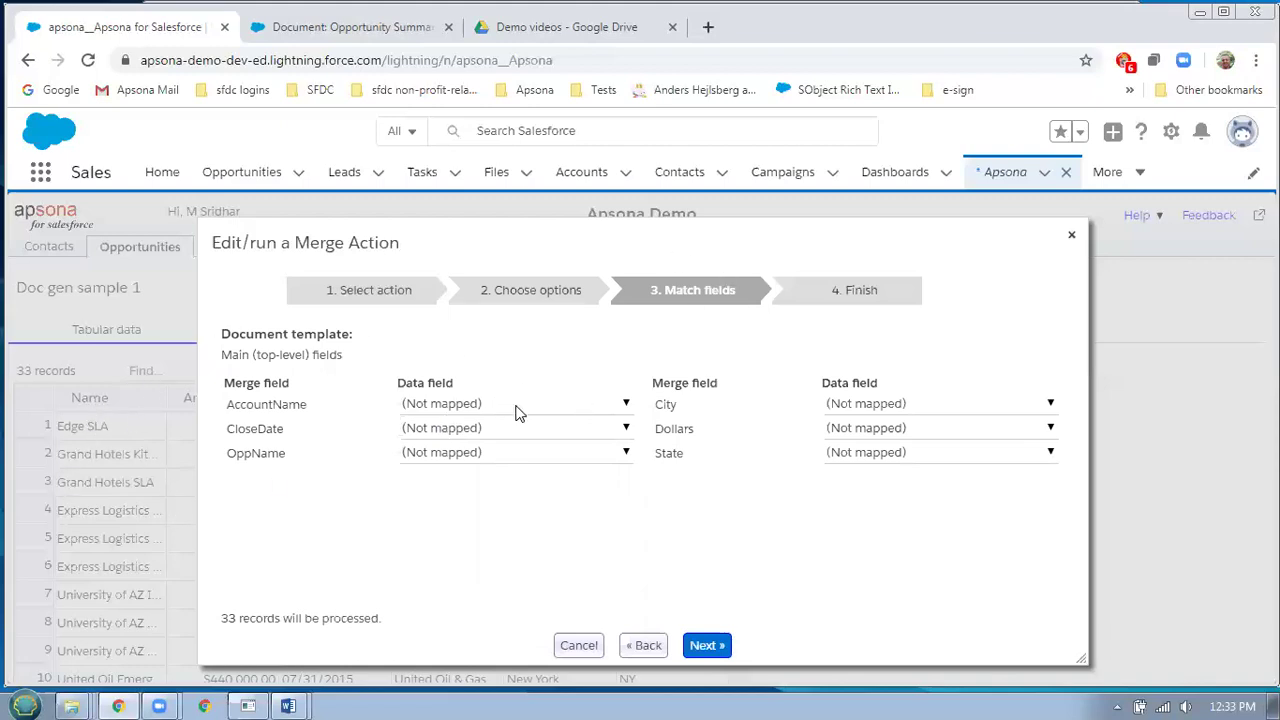
click(600, 403)
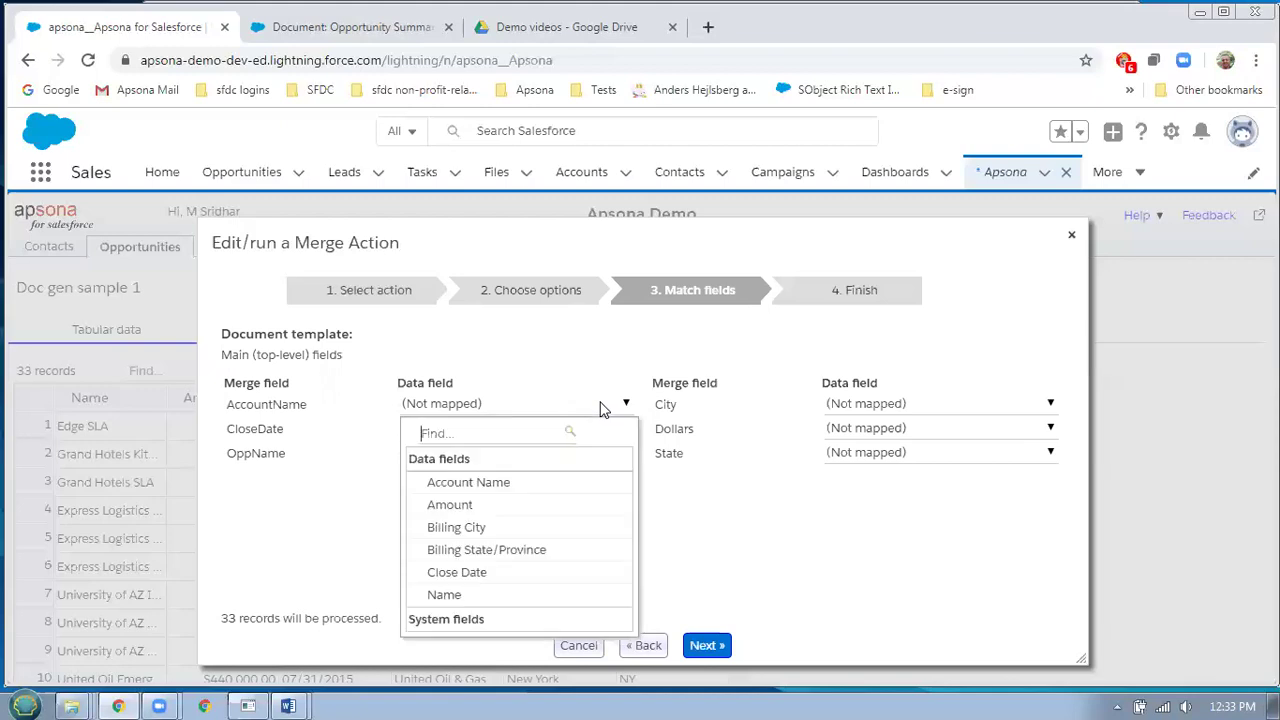
click(298, 505)
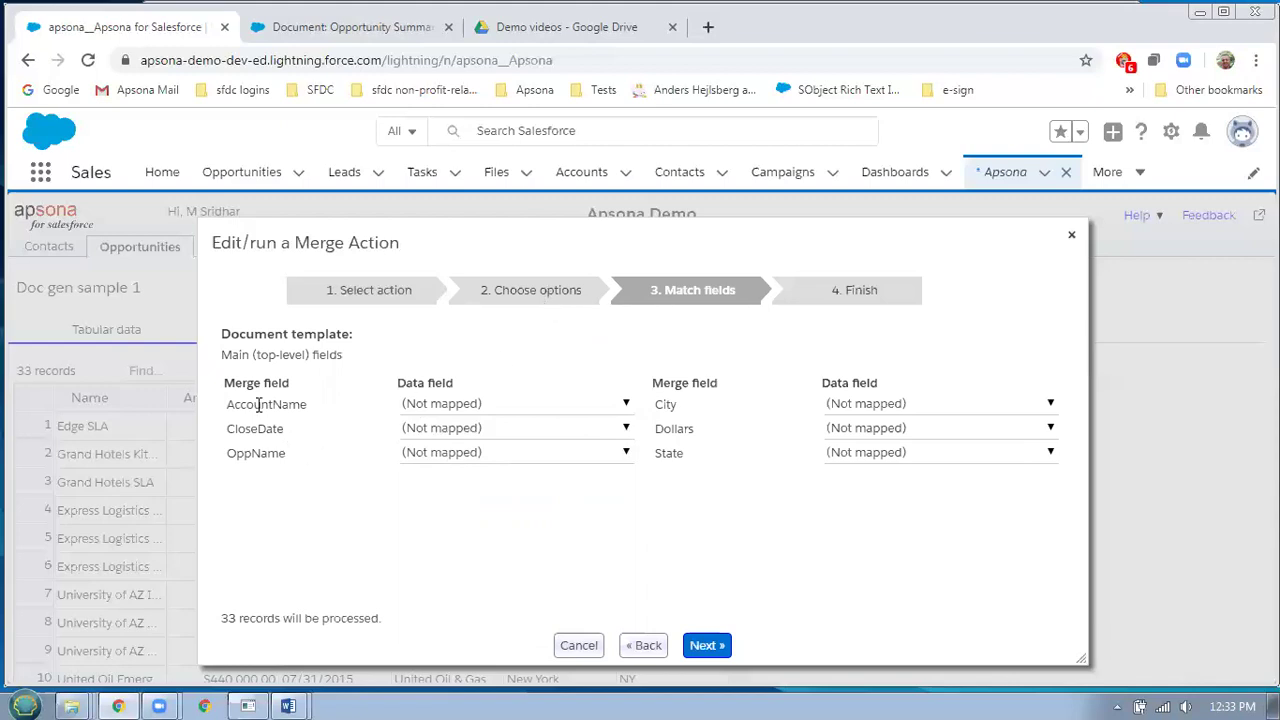
drag(255, 405, 276, 405)
mouse_move(296, 700)
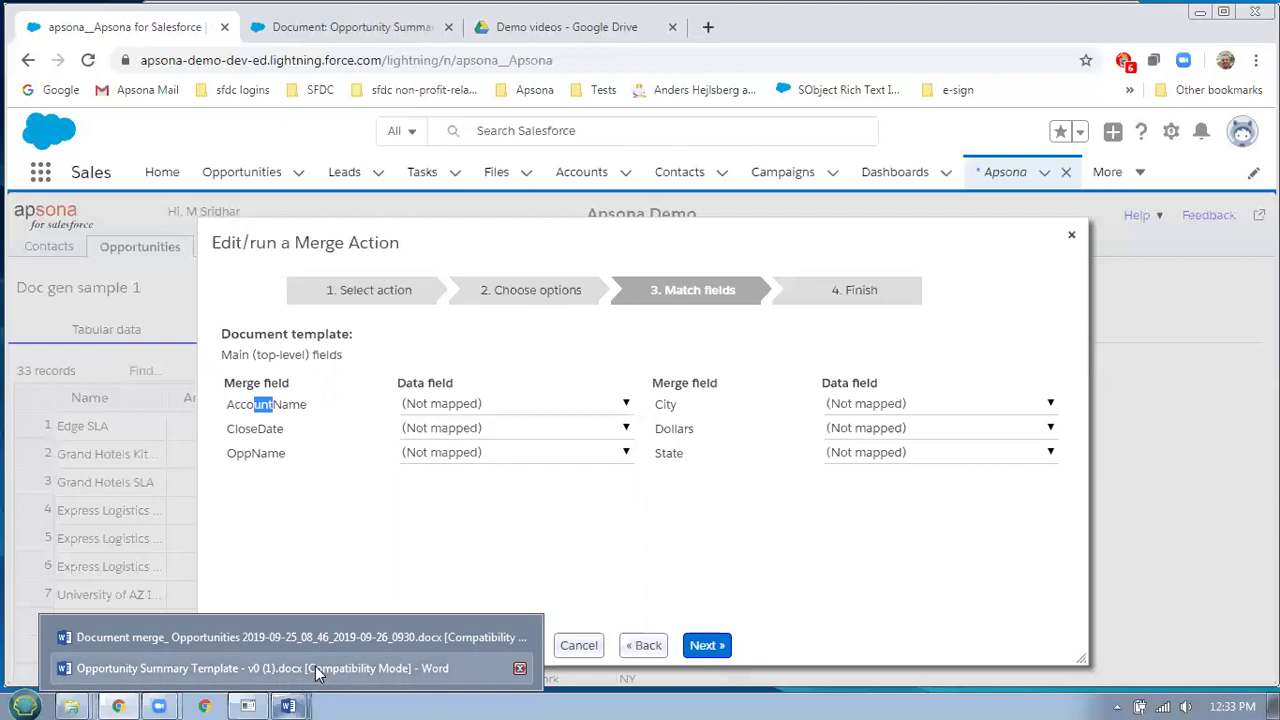
click(314, 668)
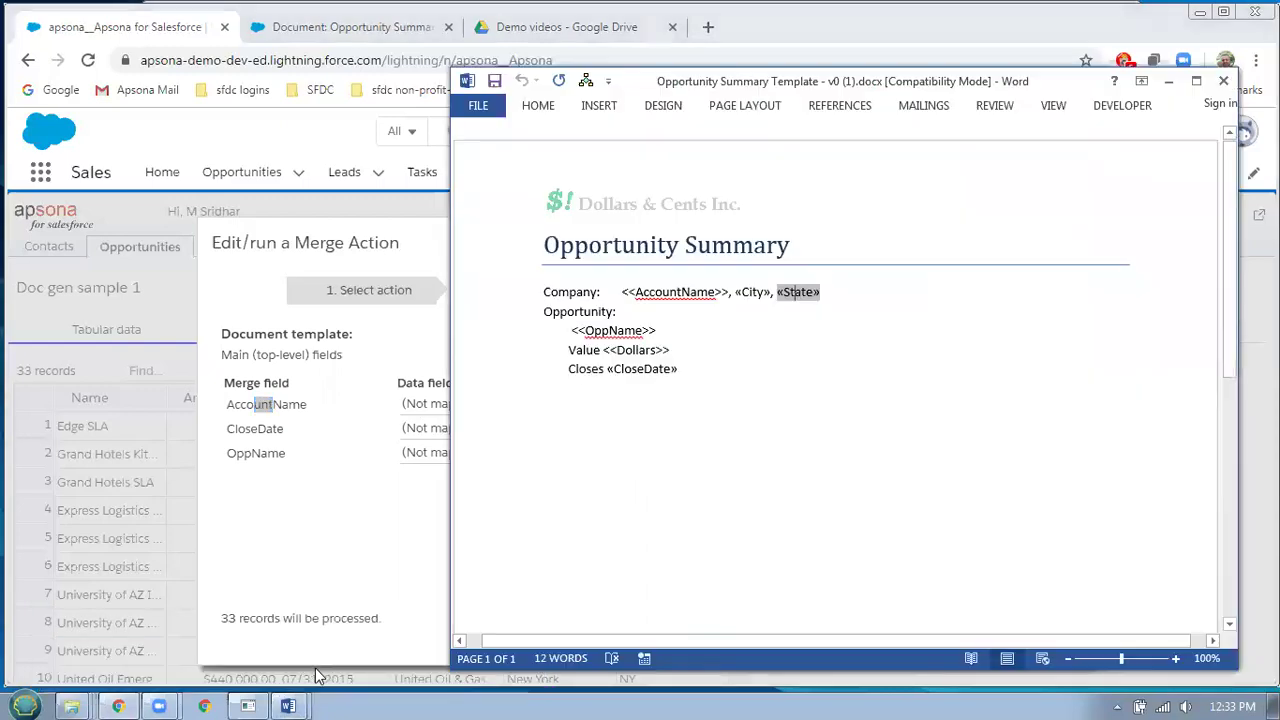
click(693, 292)
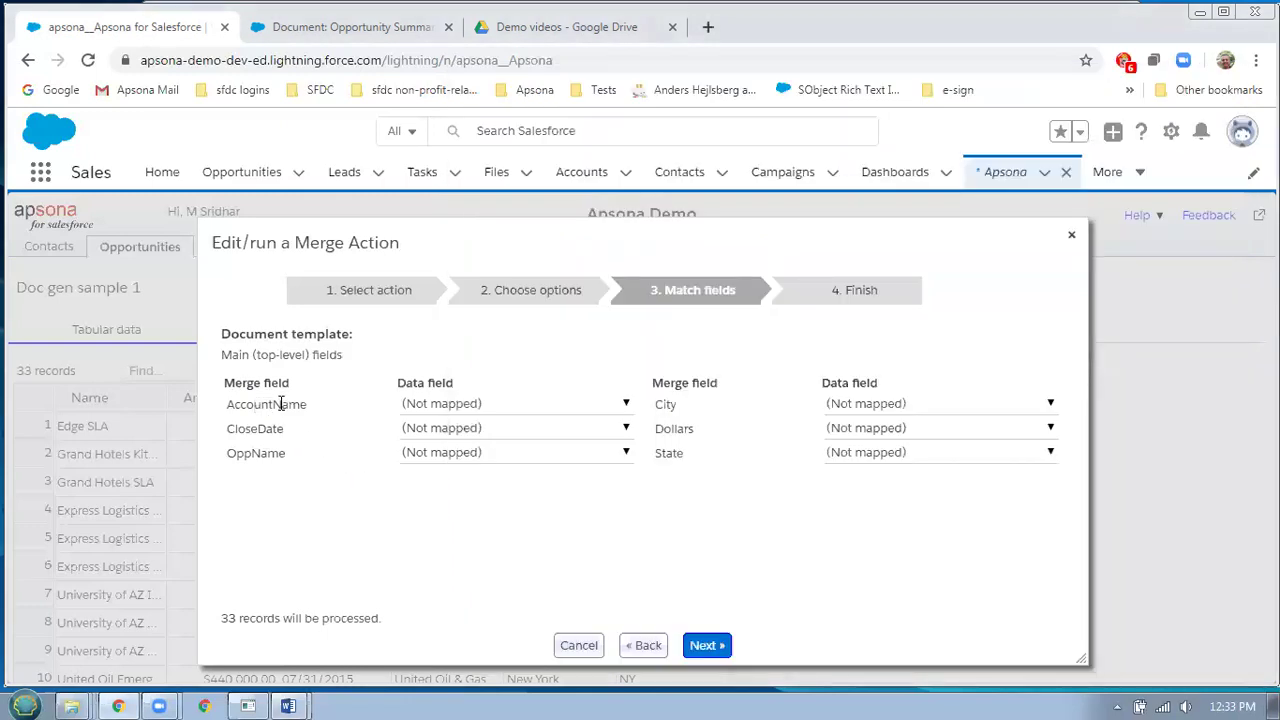
Map the AccountName merge field to Account Name, CloseDate to Close Date, and OppName to Name
click(530, 406)
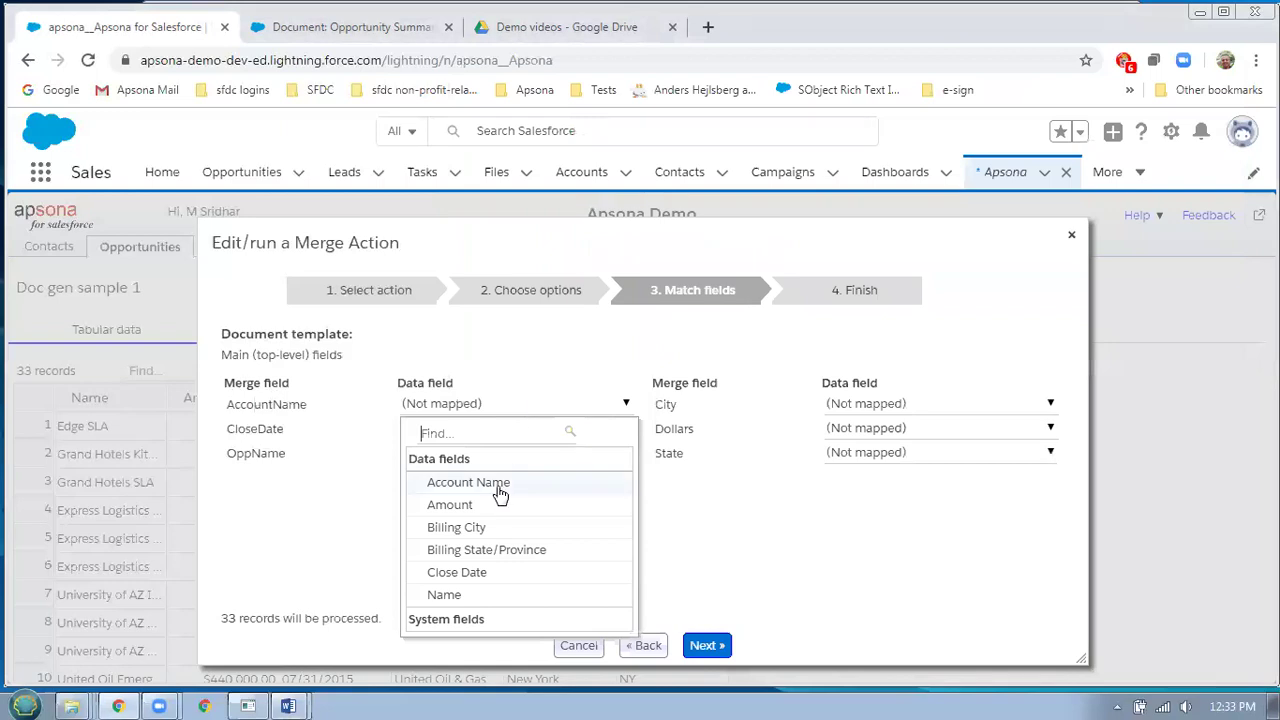
click(500, 485)
click(505, 432)
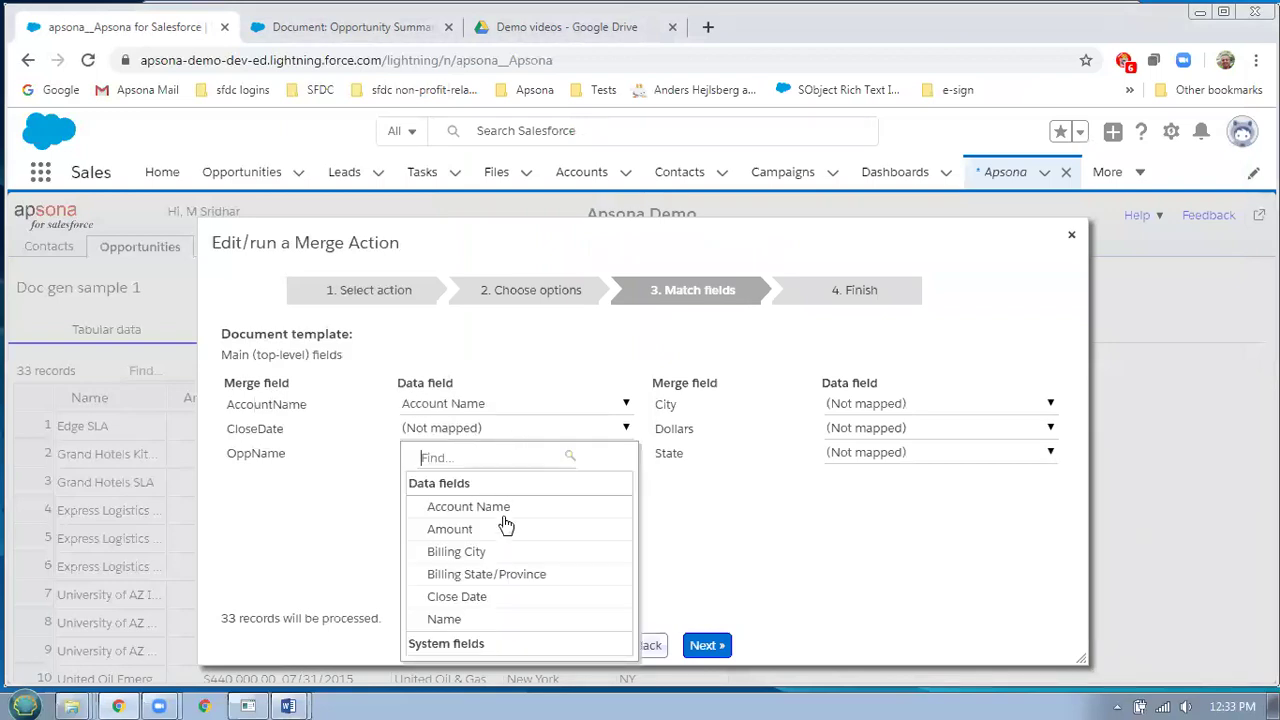
click(504, 598)
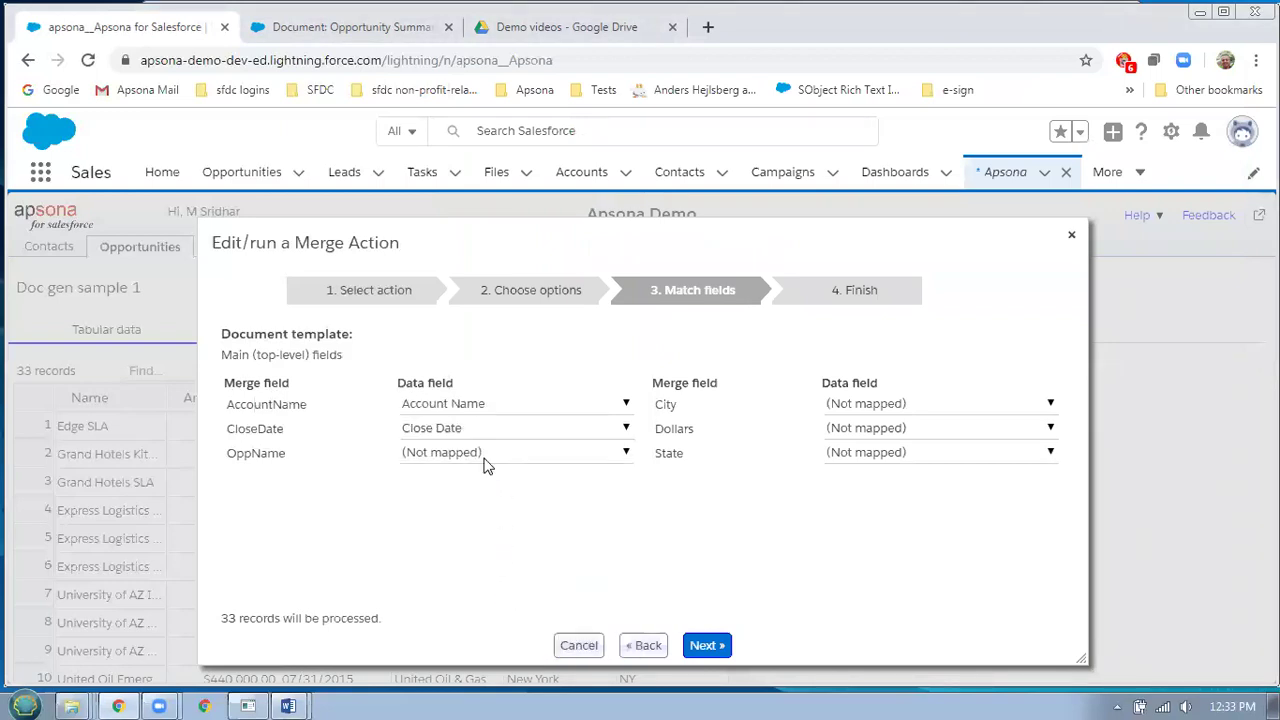
click(485, 456)
click(482, 646)
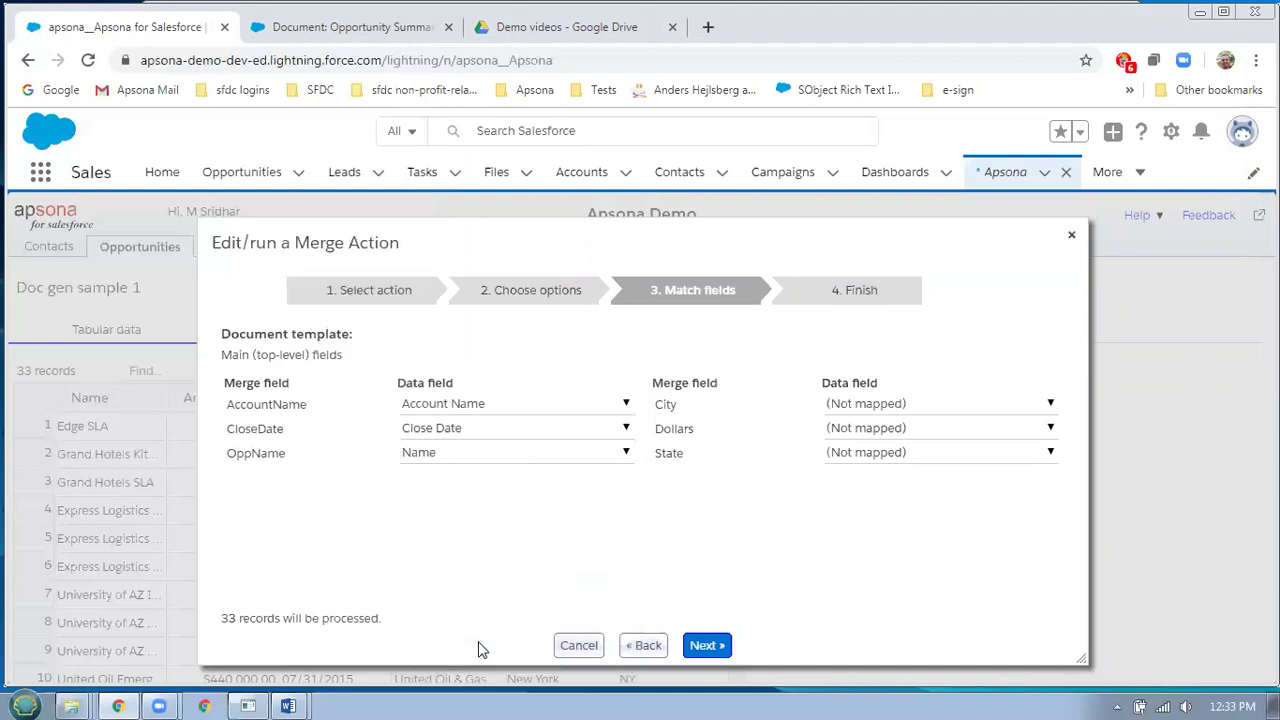
Map City to Billing City, Dollars to Amount and State to Billing State/Province, and proceed to the Finish stage
click(907, 405)
click(930, 530)
click(950, 430)
click(915, 529)
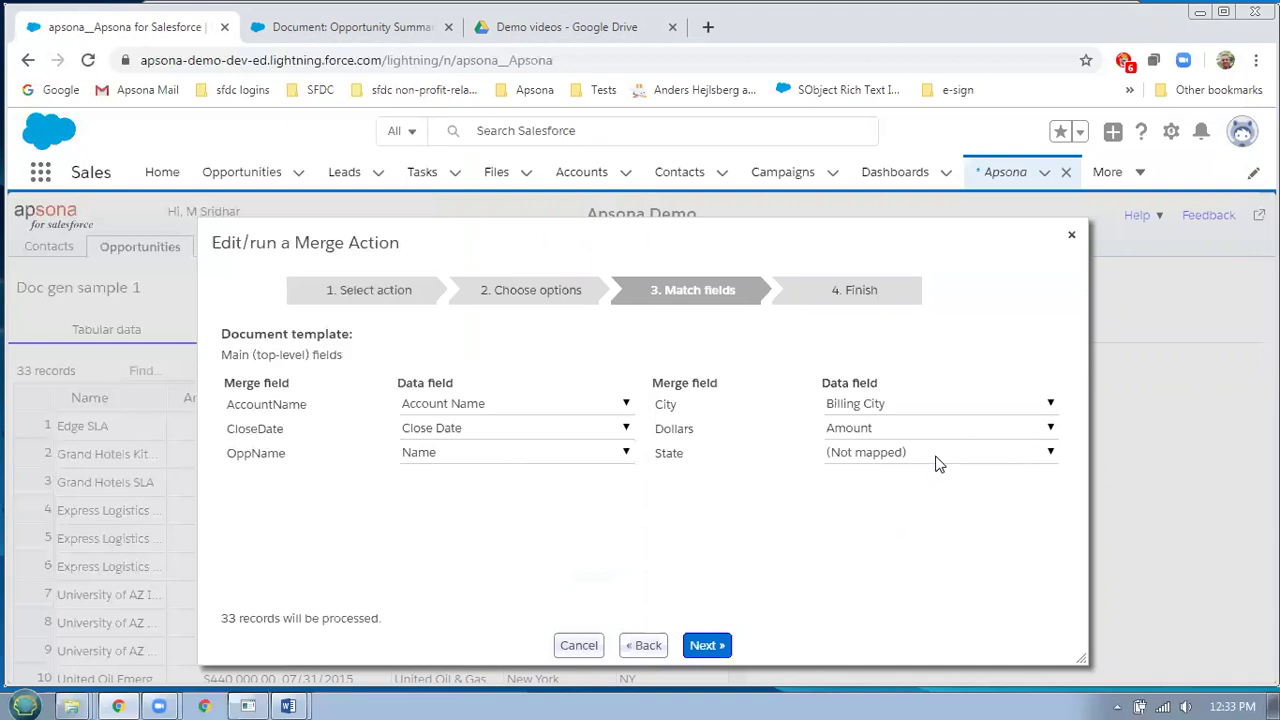
click(933, 456)
click(948, 600)
click(705, 645)
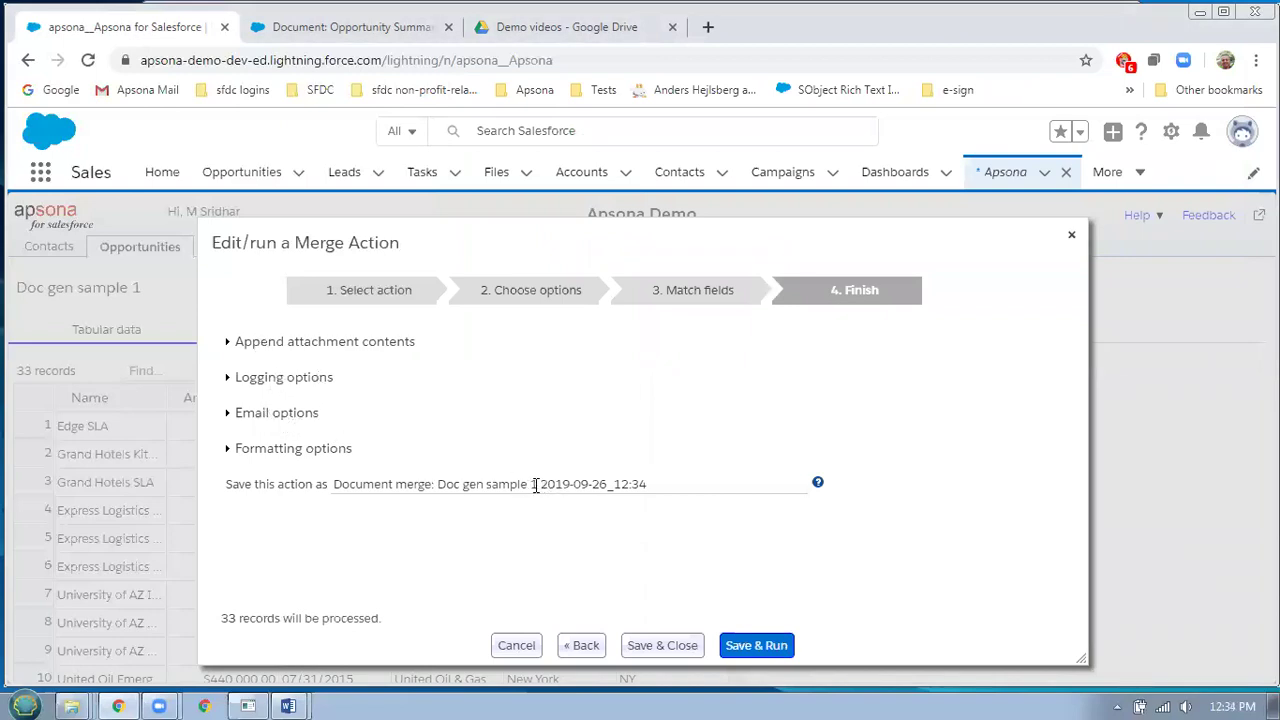
Remove the date and time from the action name, leaving "Document merge: Doc gen sample 1", and save and run the merge
drag(541, 485, 708, 471)
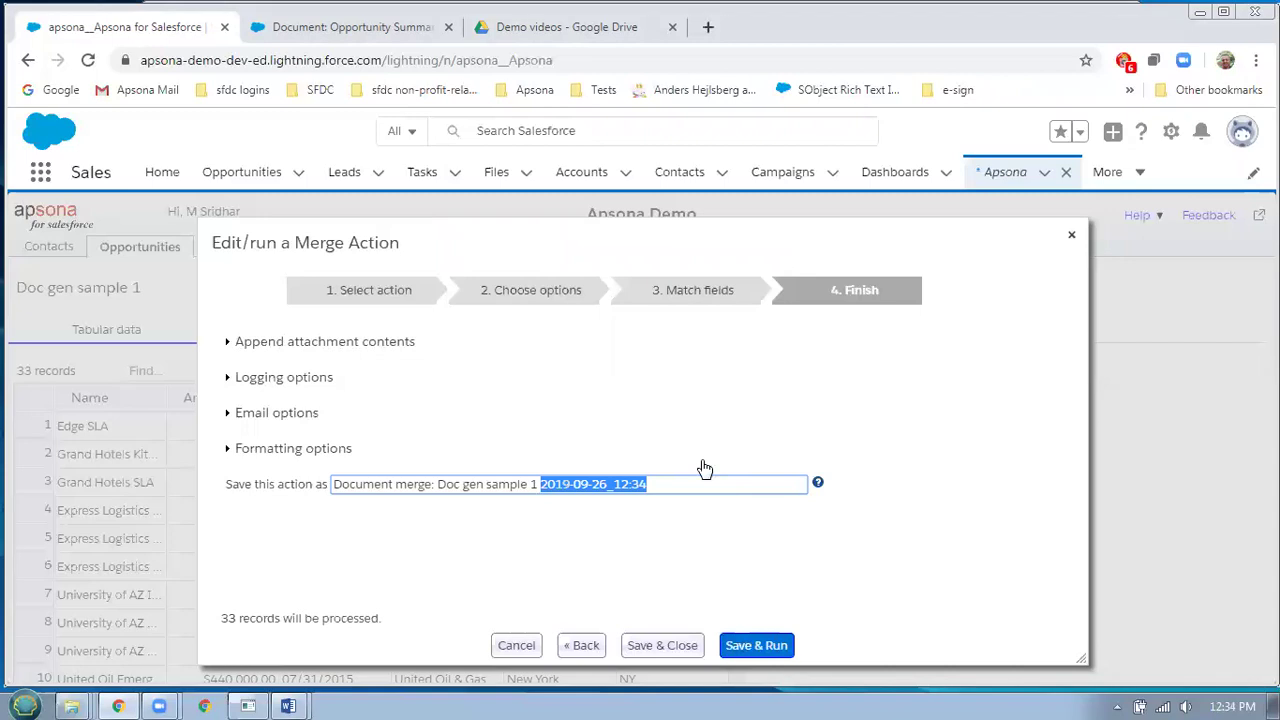
key(BackSpace)
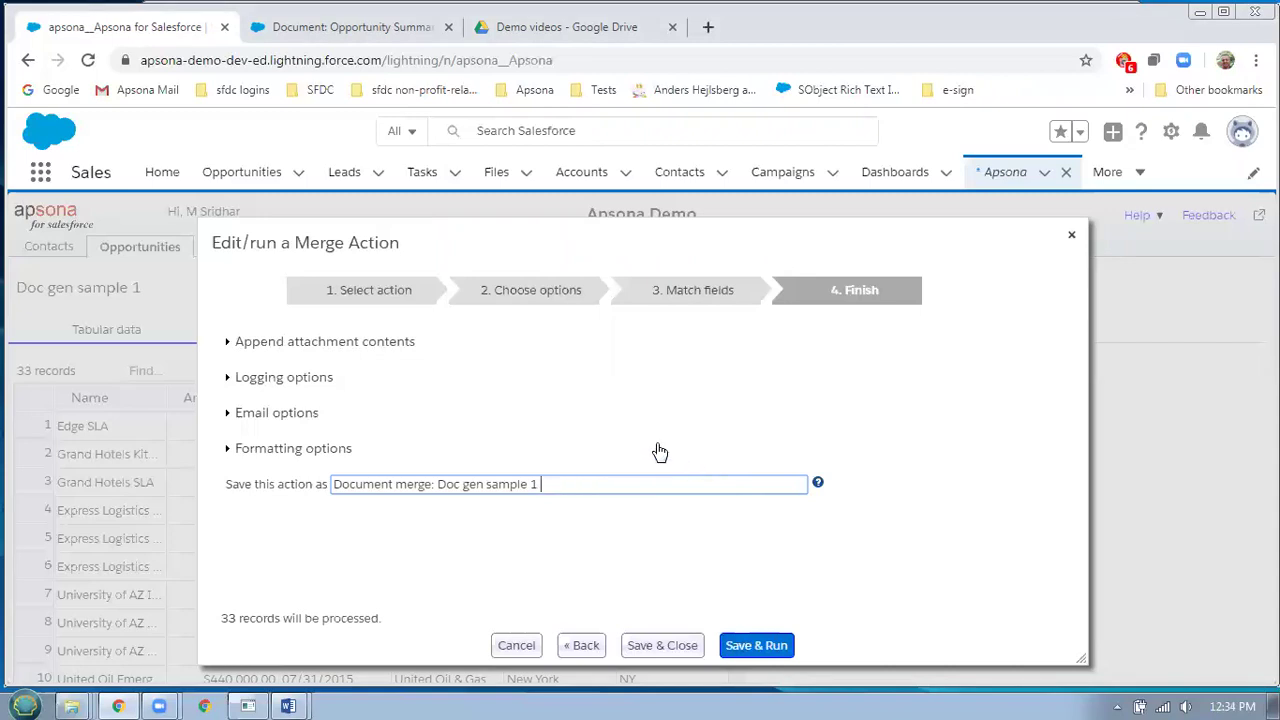
click(737, 647)
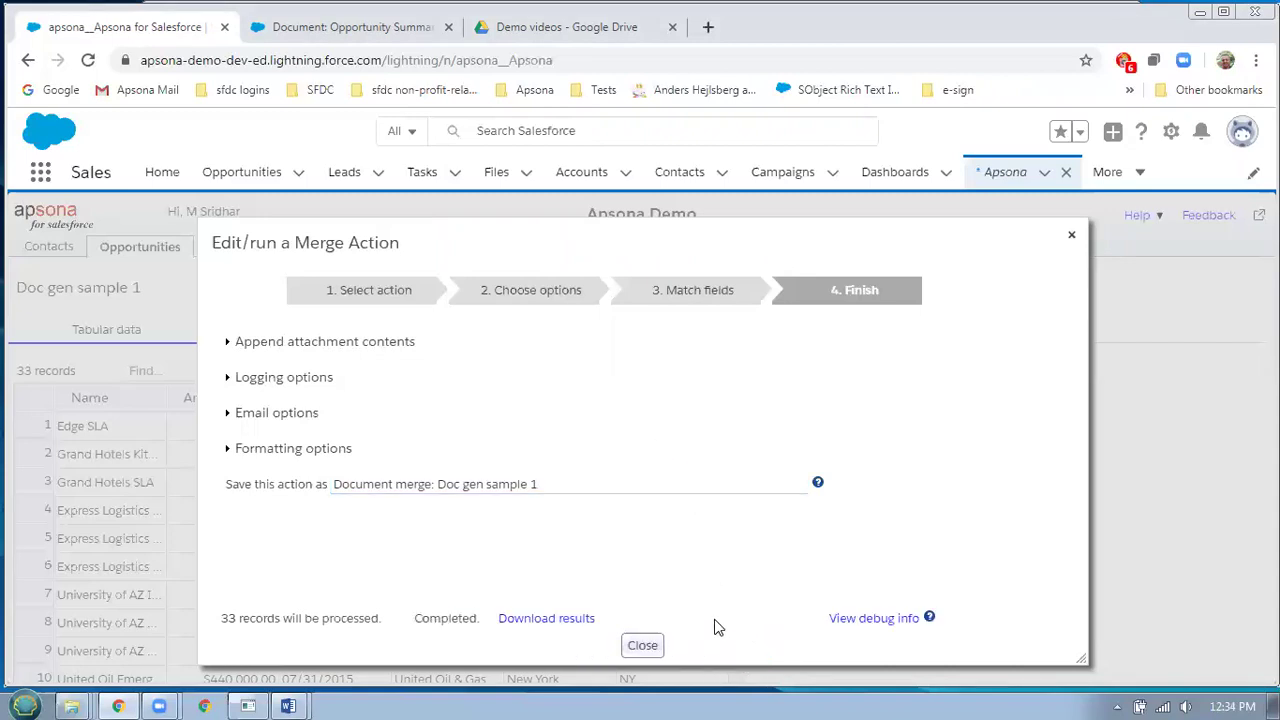
Download the merge results as a .docx to New Volume (V:), open the file in Word and enable editing
click(571, 618)
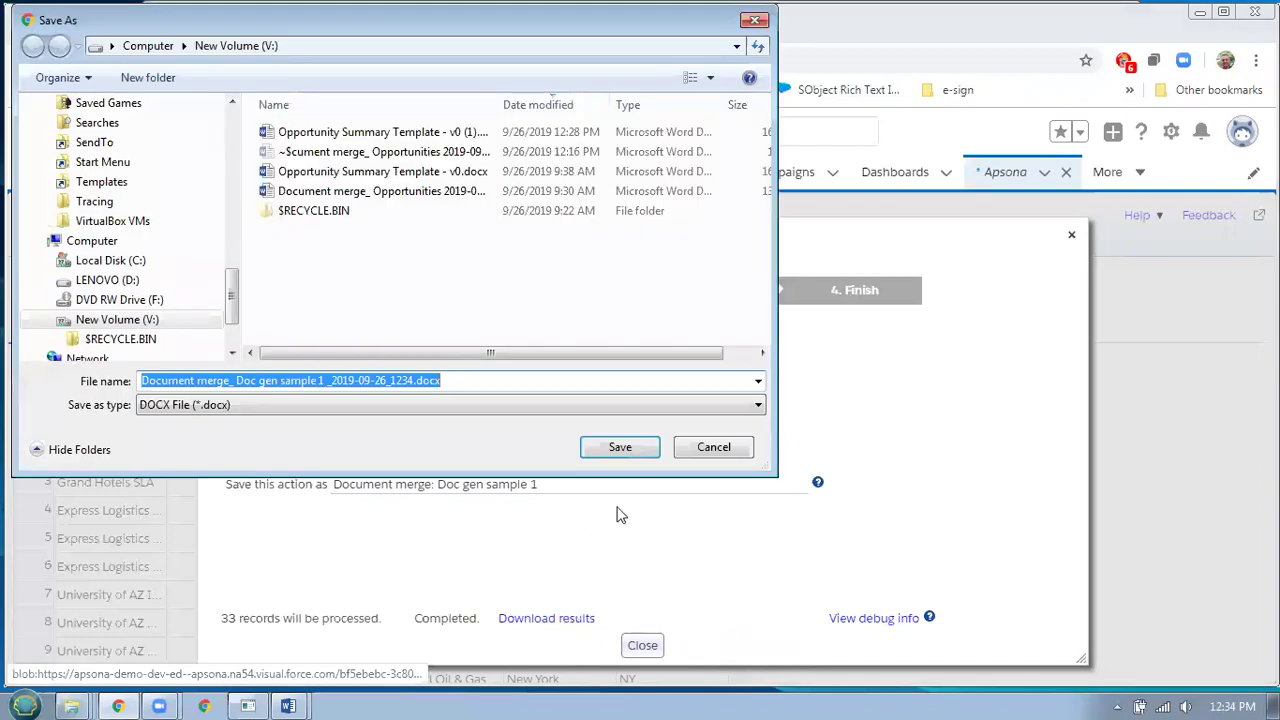
click(621, 447)
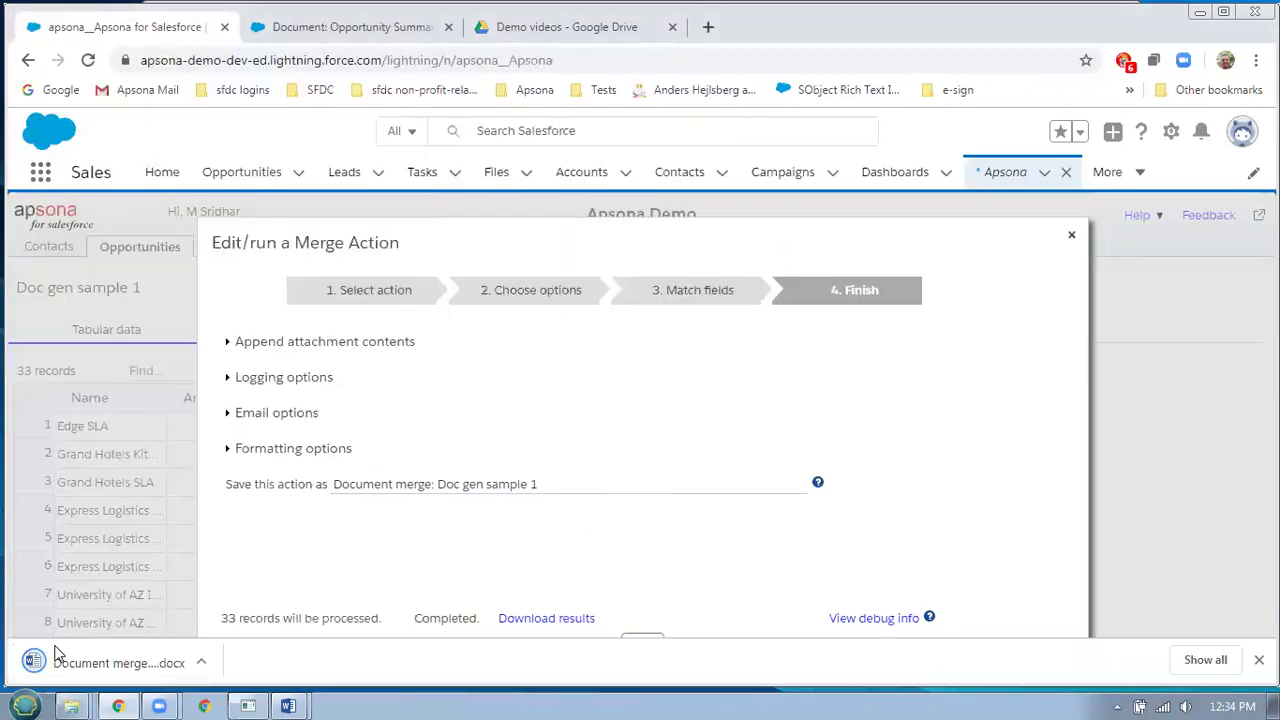
click(79, 665)
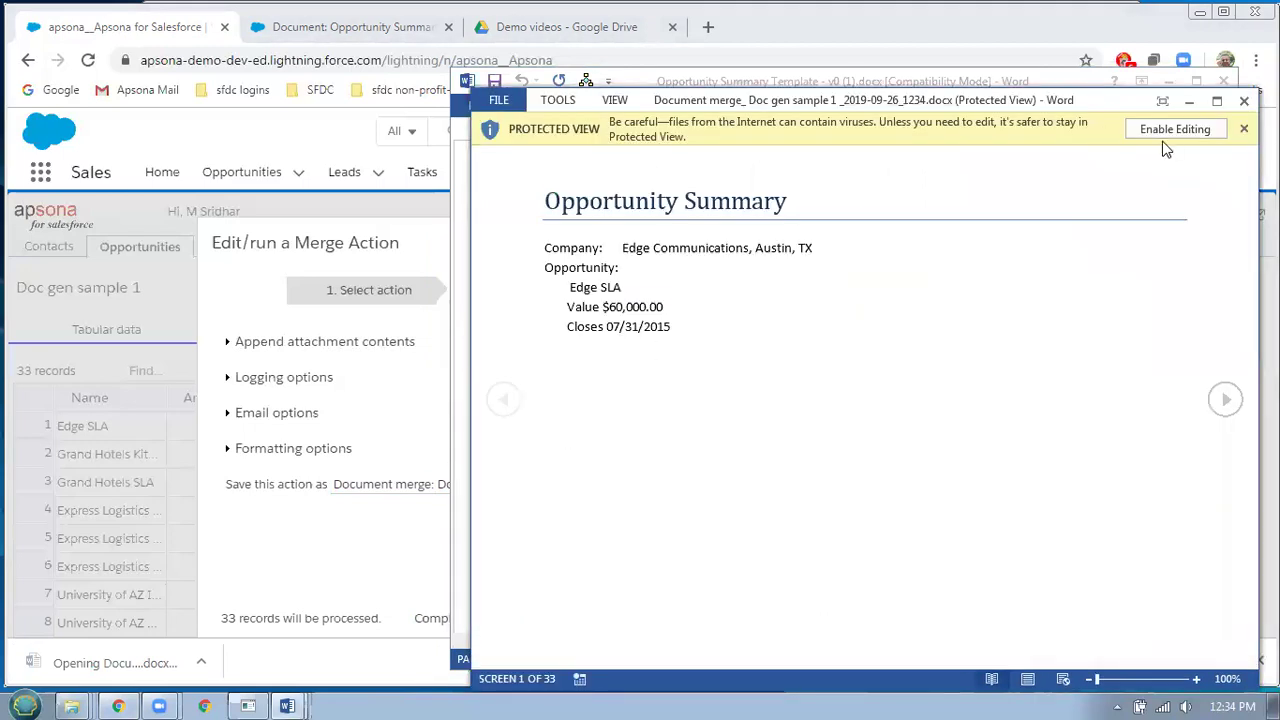
click(1168, 130)
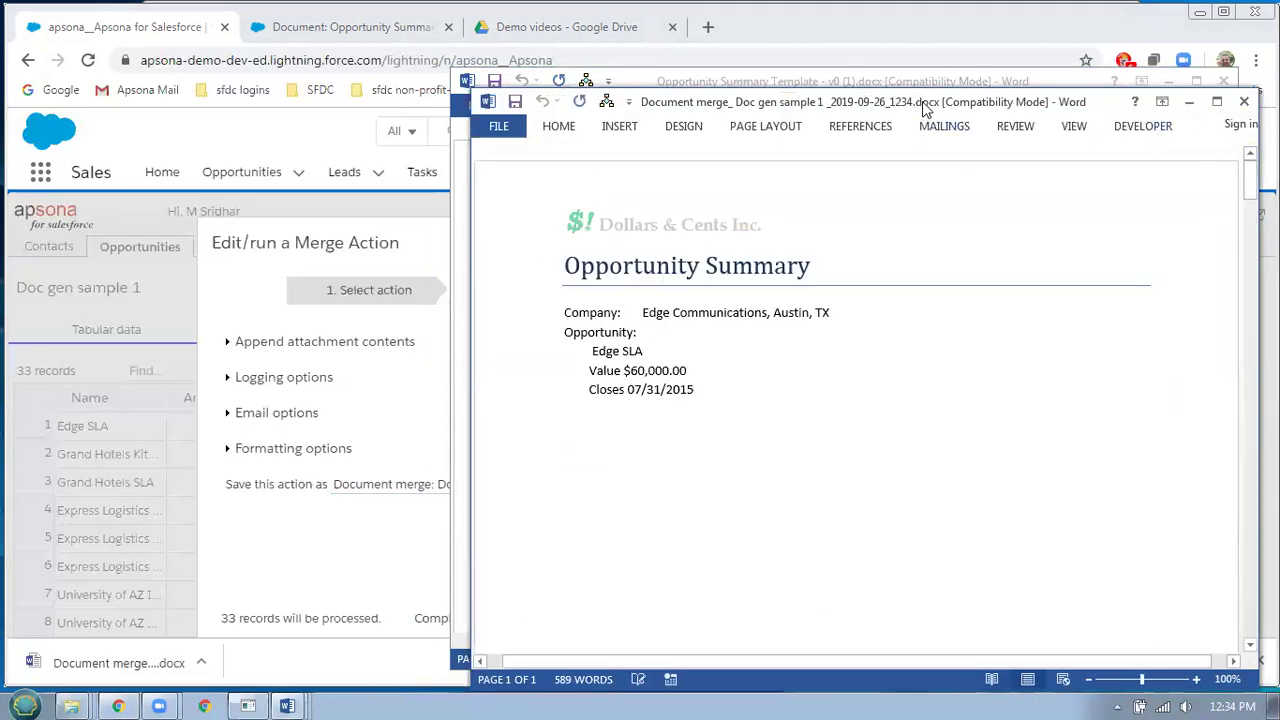
drag(916, 107, 760, 90)
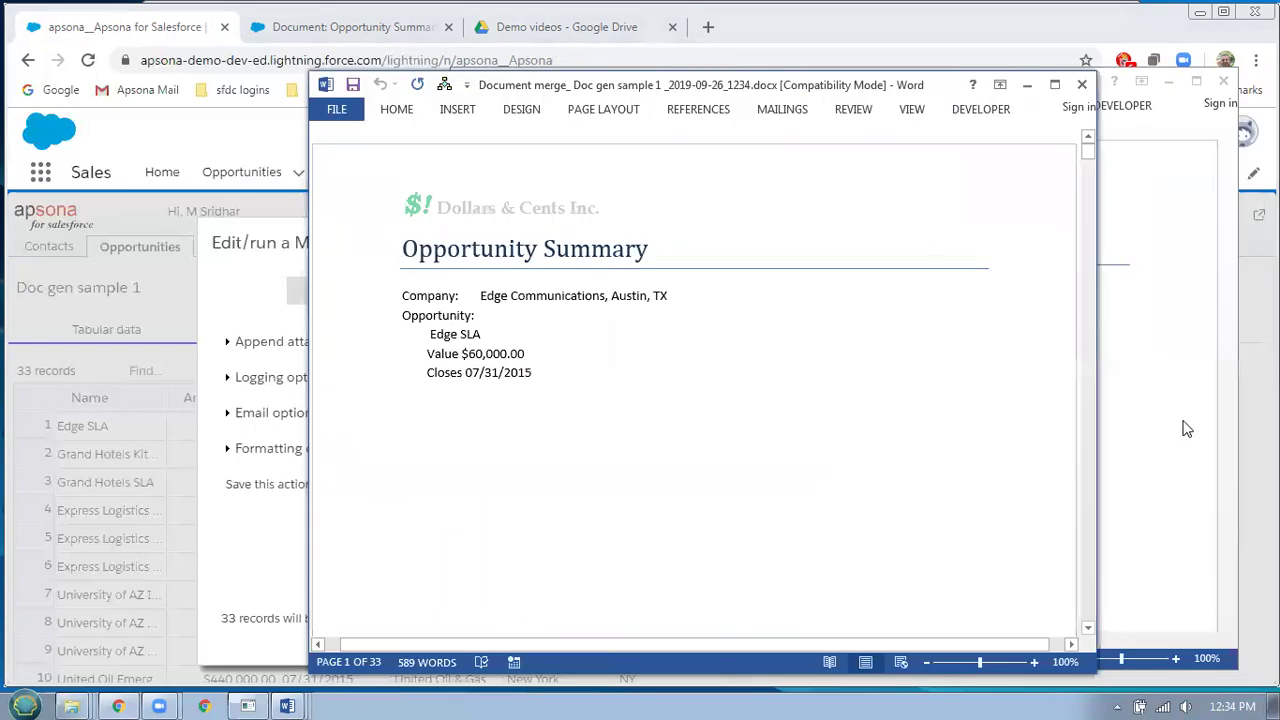
Return to Apsona, close the finished merge action and bring the report's tabular records into view
click(258, 555)
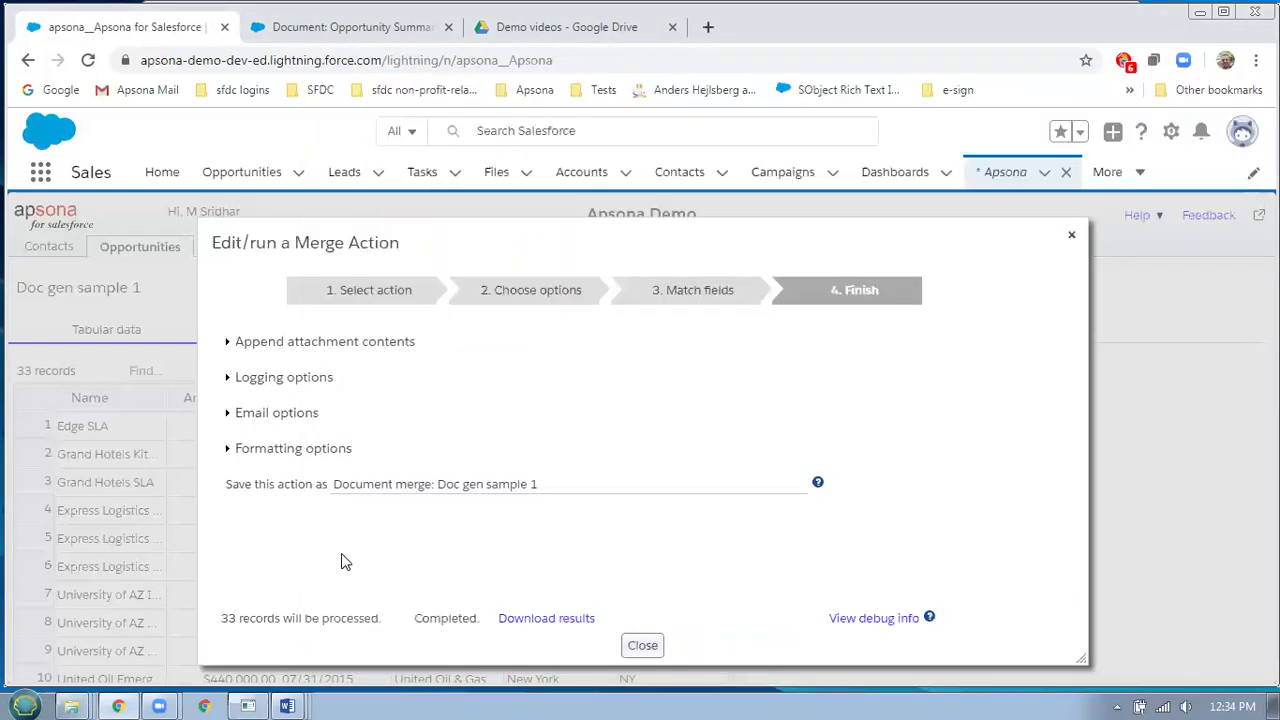
click(643, 648)
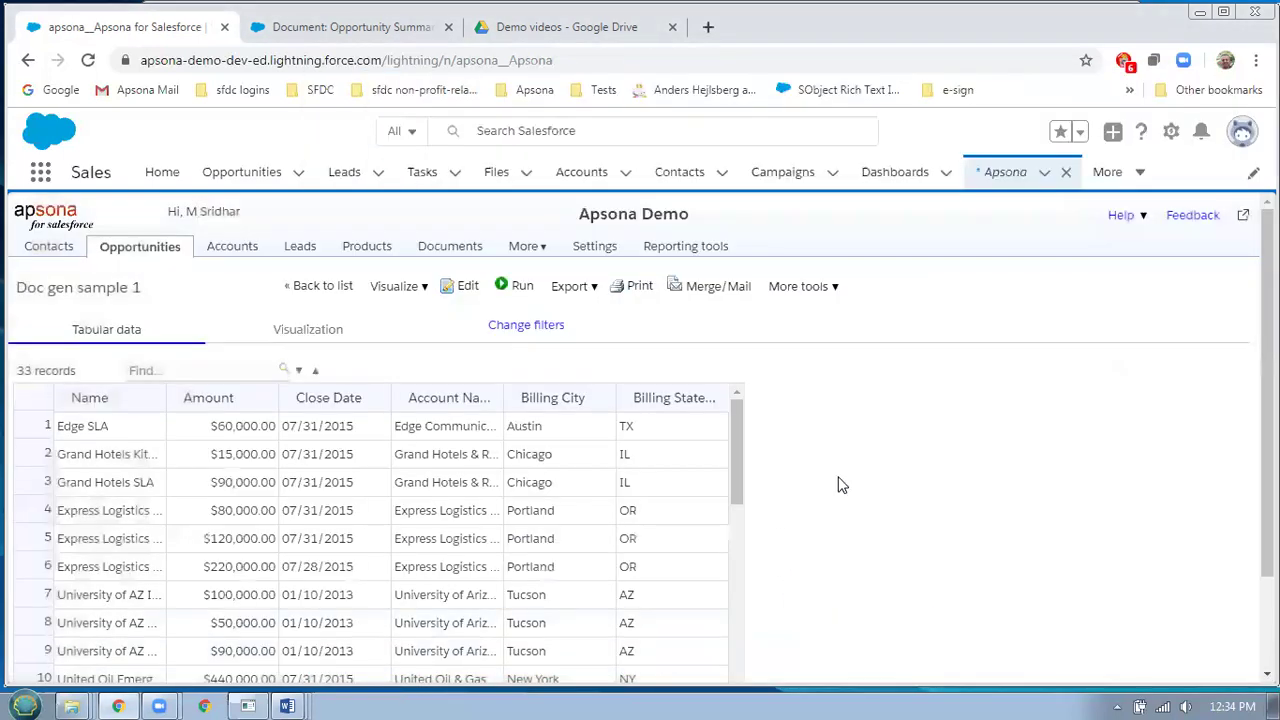
scroll(840, 482, down, 2)
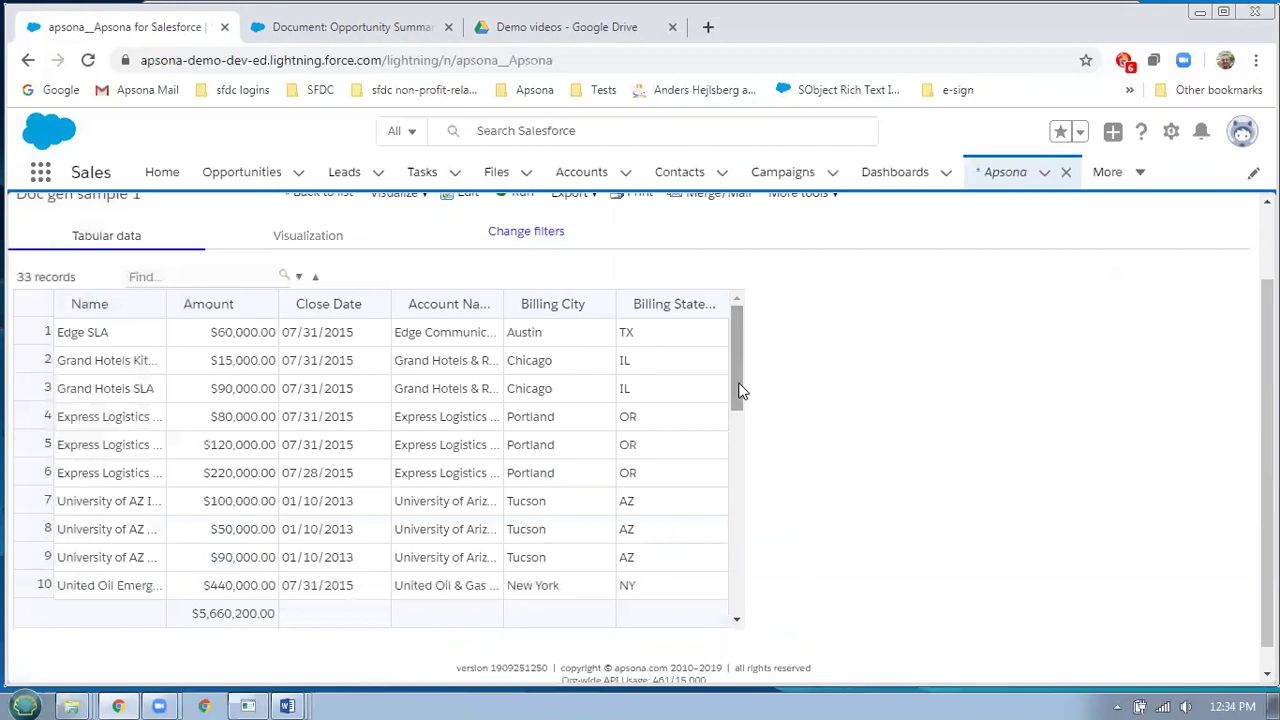
Switch to the merged Word document and page through its opportunity summaries, comparing them with the report's records
key(alt+Tab)
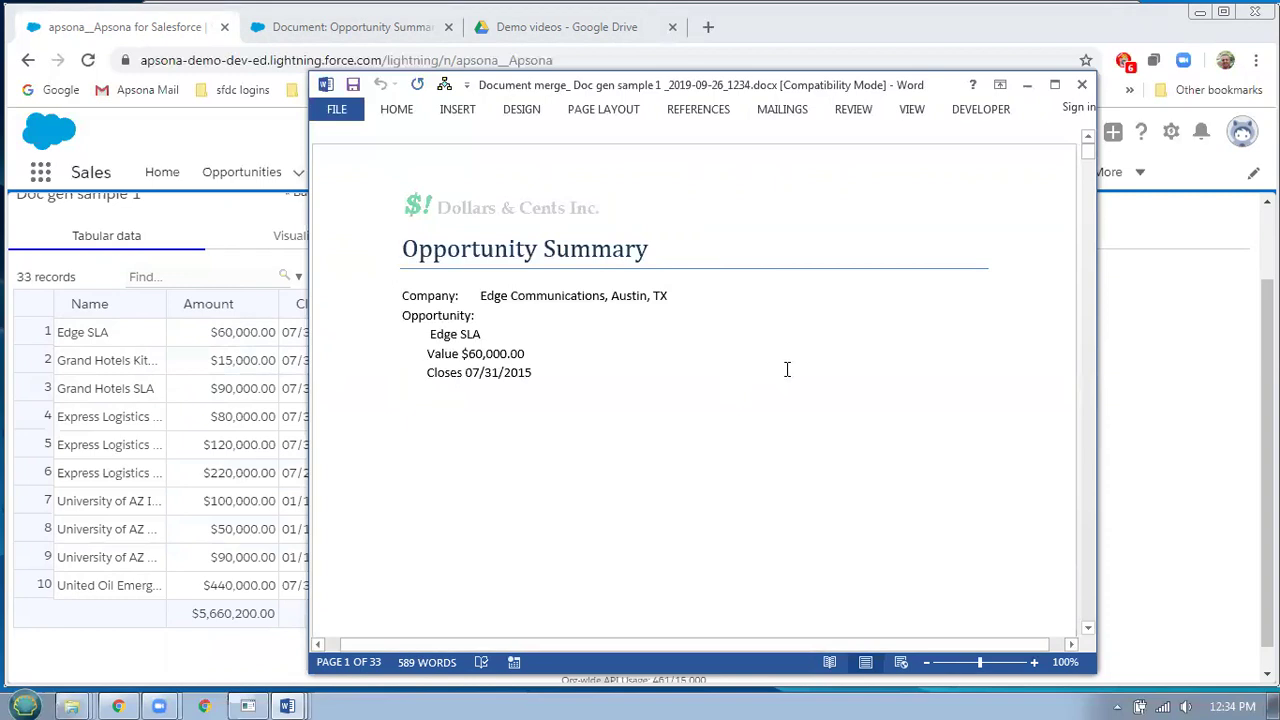
scroll(786, 368, down, 1)
scroll(785, 378, down, 3)
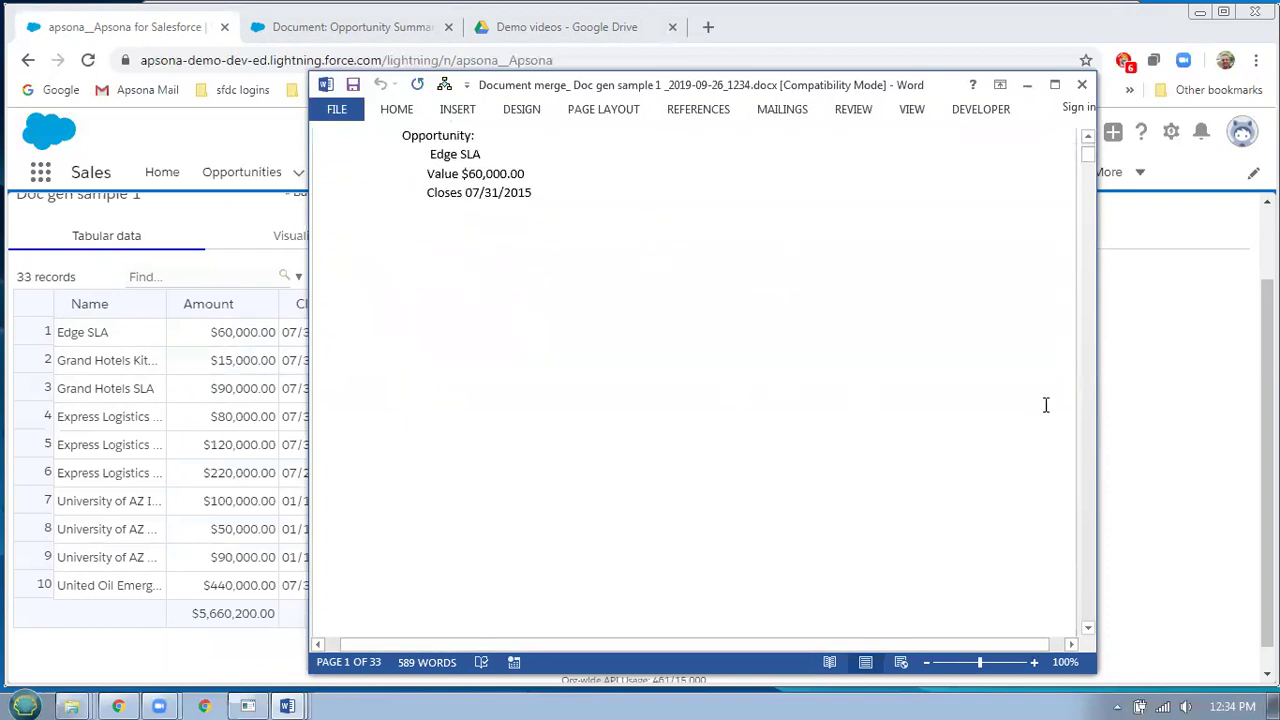
click(1090, 387)
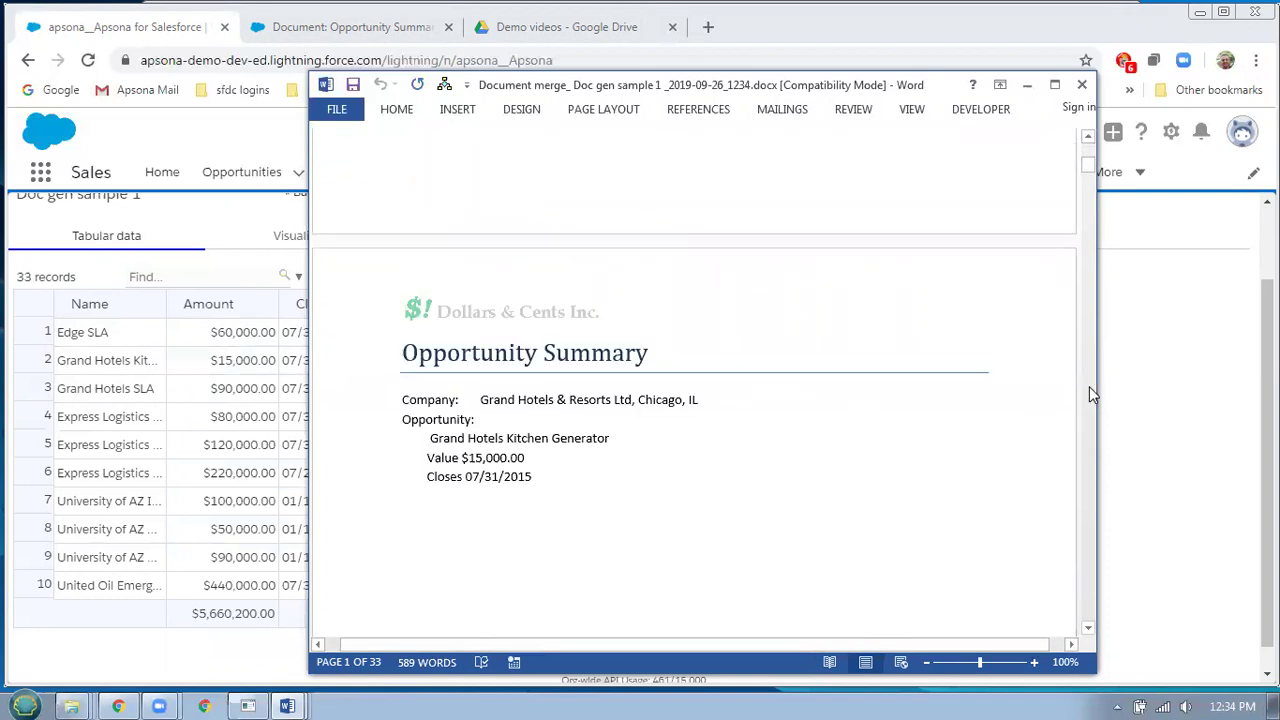
click(1089, 396)
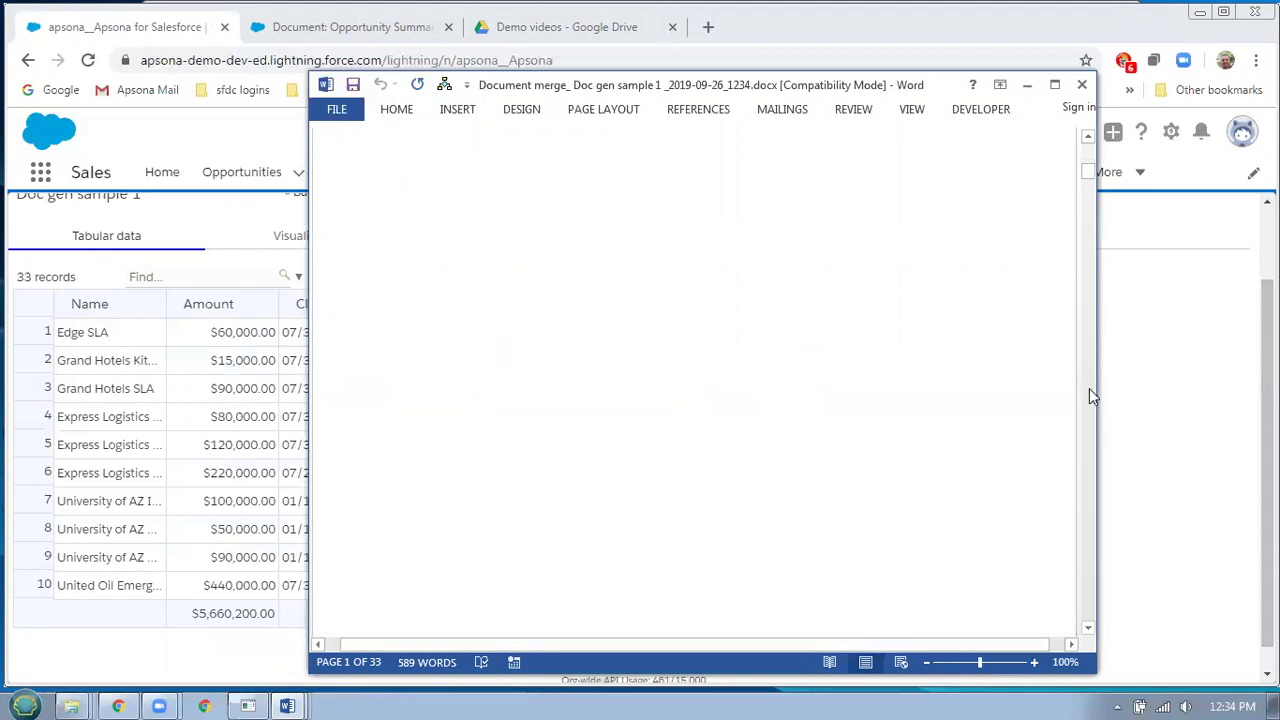
click(1089, 396)
click(1090, 390)
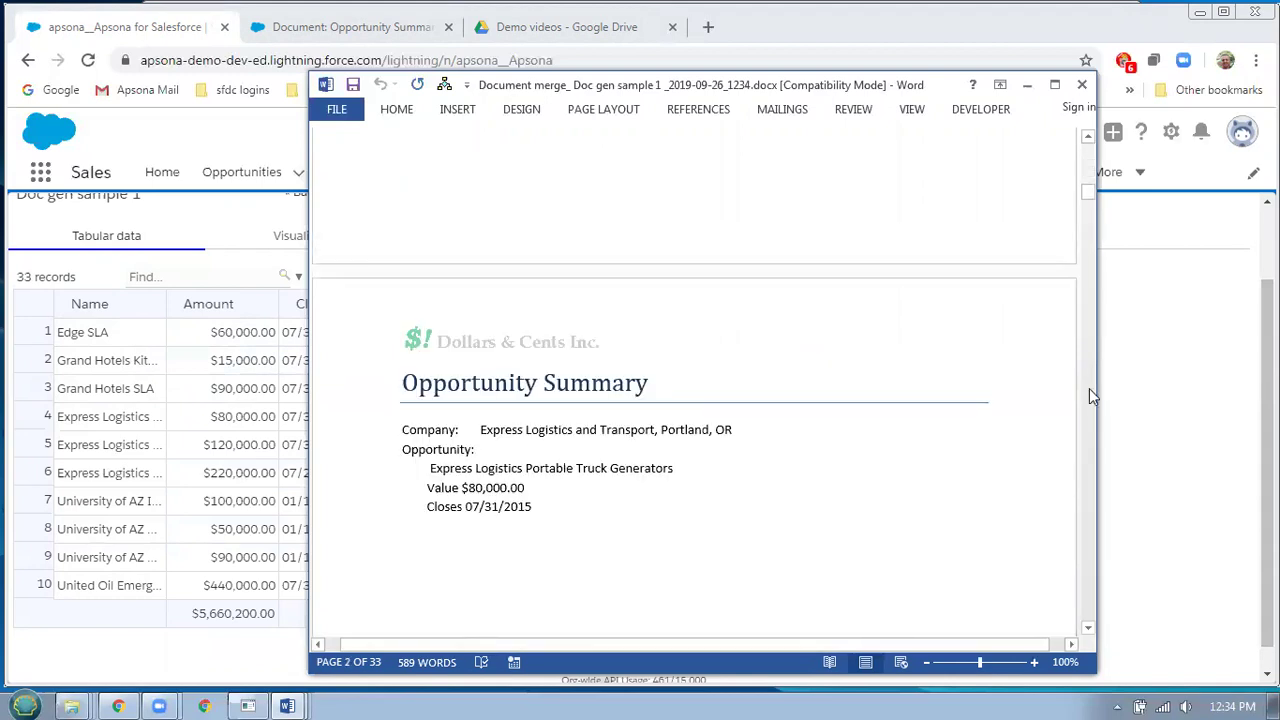
click(1090, 390)
click(1090, 390)
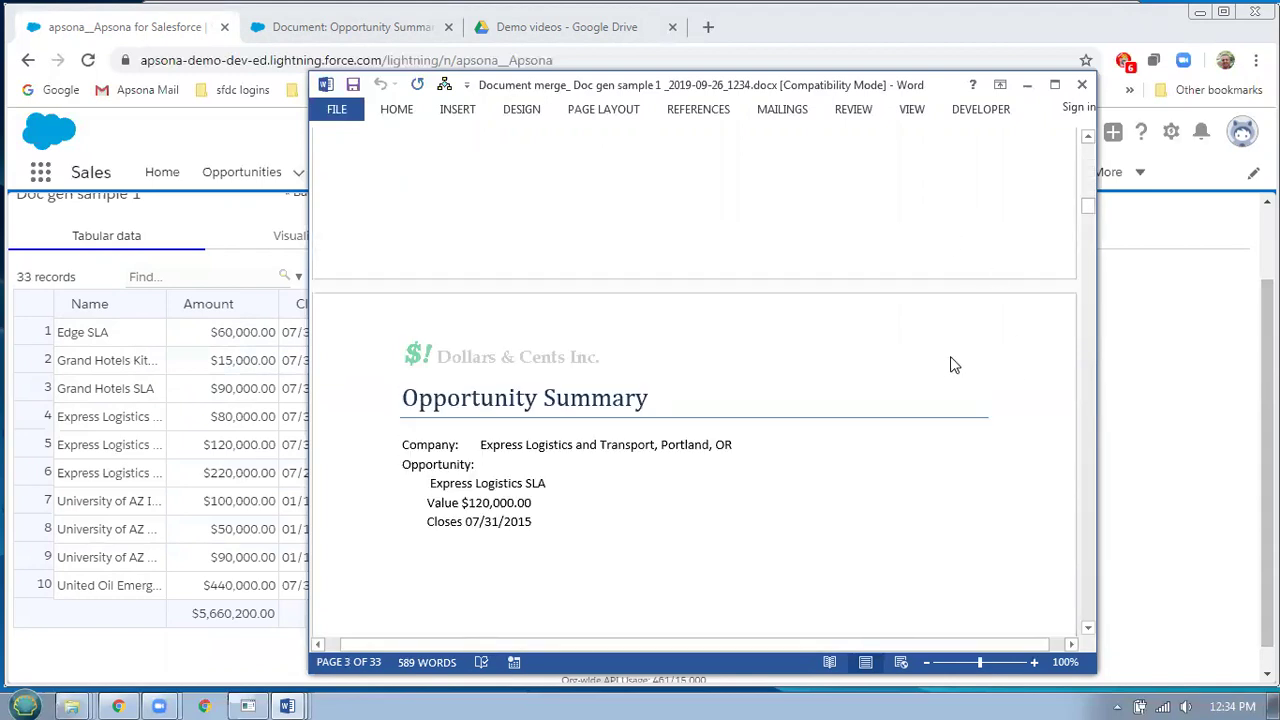